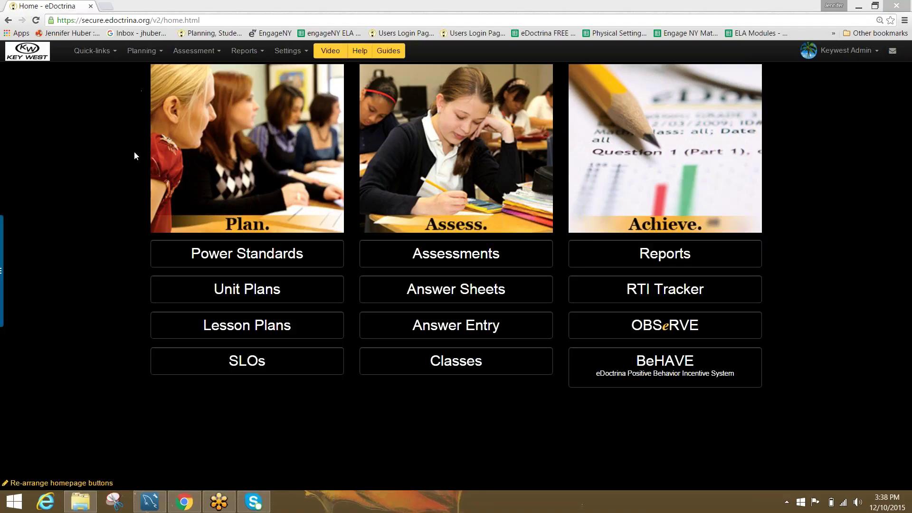
# - Open the Teacher Dashboard and look over its standard and advanced reports
pyautogui.click(114, 51)
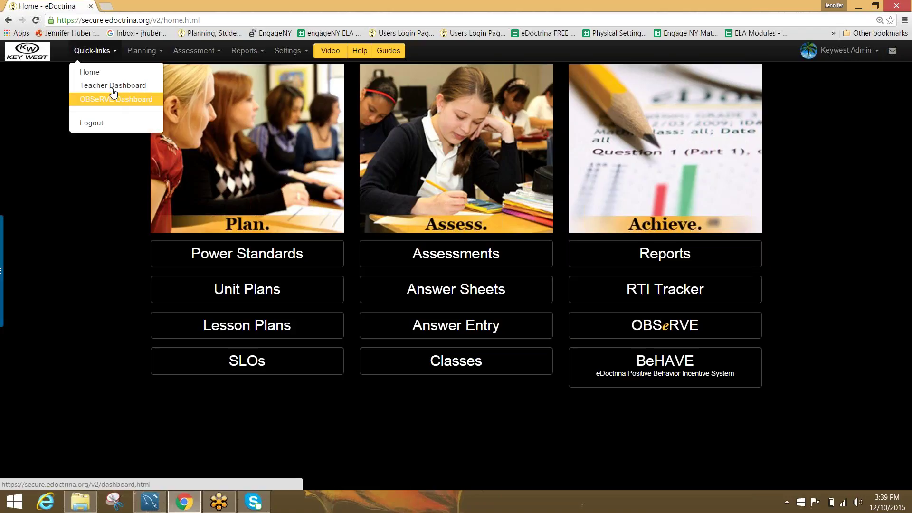
pyautogui.click(114, 87)
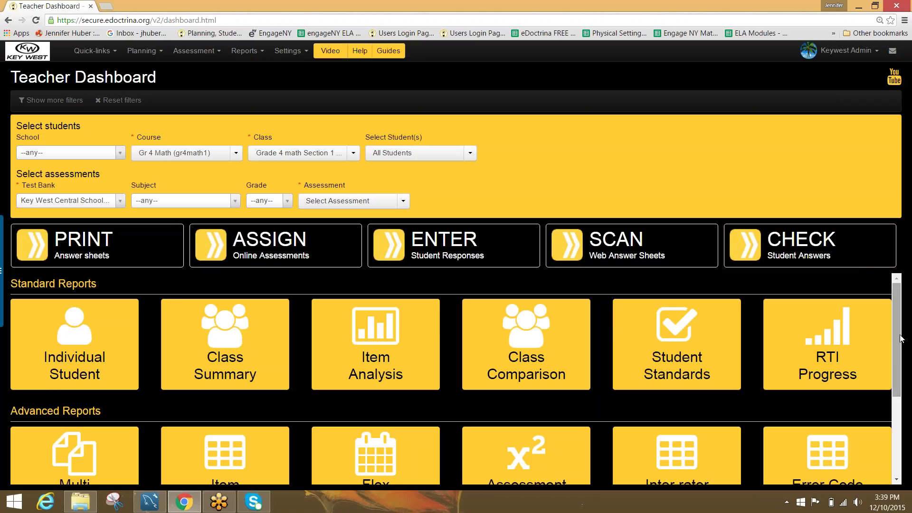
pyautogui.scroll(-3, 888, 322)
pyautogui.scroll(3, 888, 322)
pyautogui.moveTo(899, 376); pyautogui.dragTo(899, 377)
pyautogui.scroll(-3, 899, 377)
pyautogui.scroll(3, 902, 357)
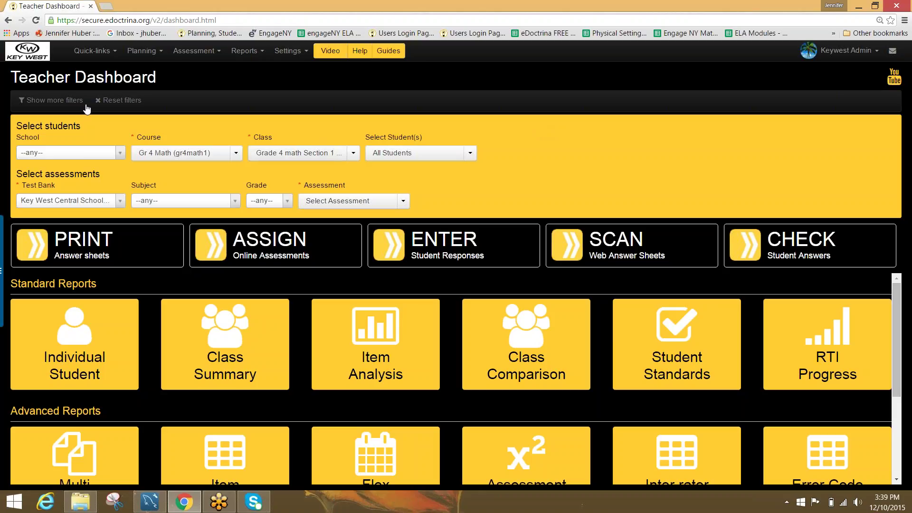
# - Filter the students by school to Coral Reef Elementary School
pyautogui.click(98, 154)
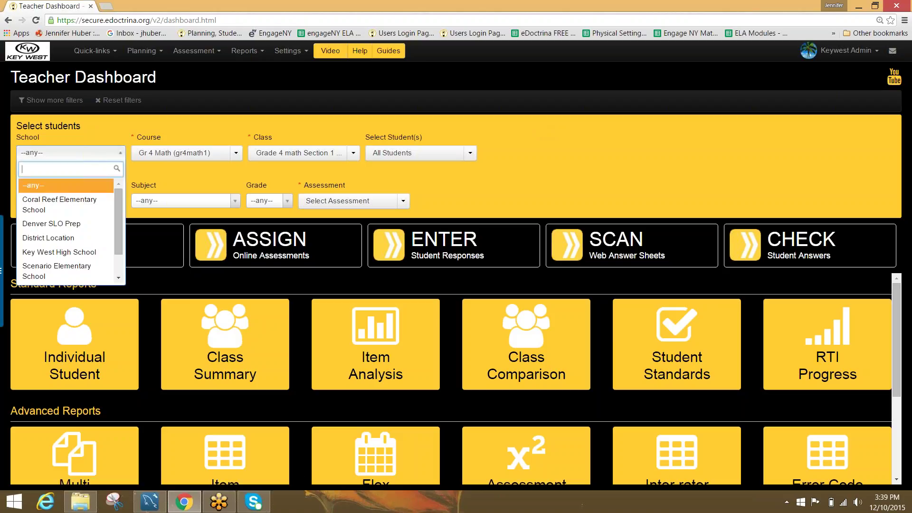
pyautogui.press('Escape')
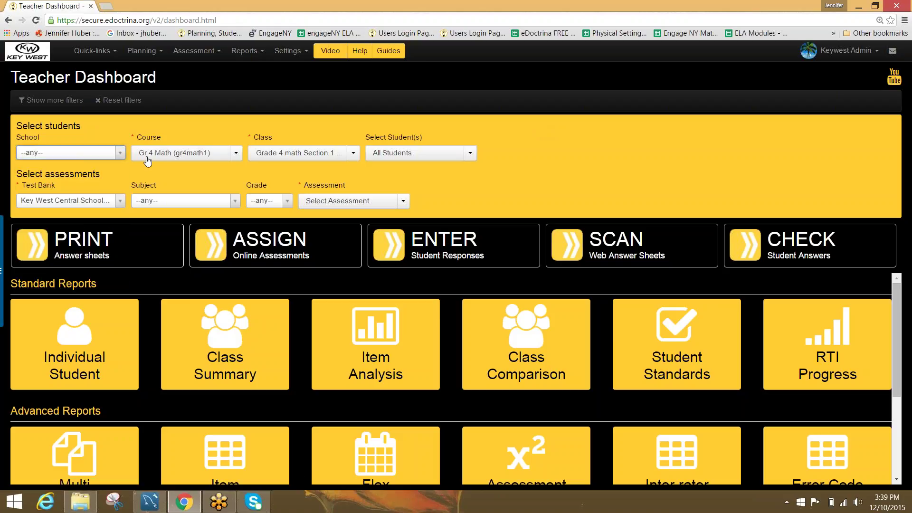
pyautogui.click(71, 153)
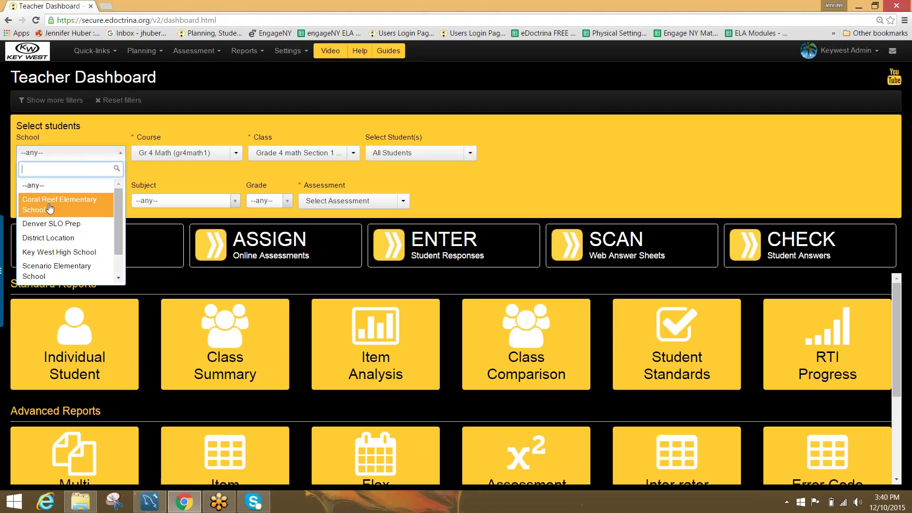
pyautogui.click(50, 203)
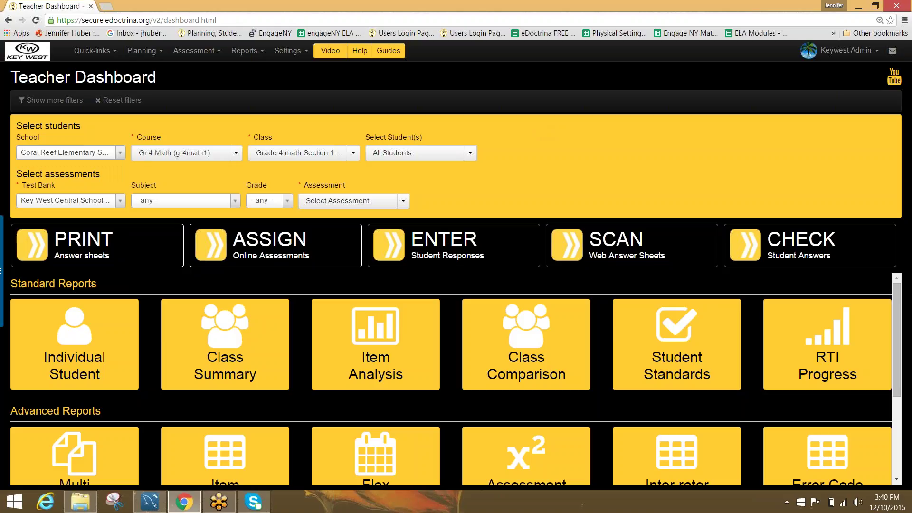
# - Clear and reselect the Gr 4 Math (gr4math1) course and the Grade 4 math Section 1 class
pyautogui.click(168, 152)
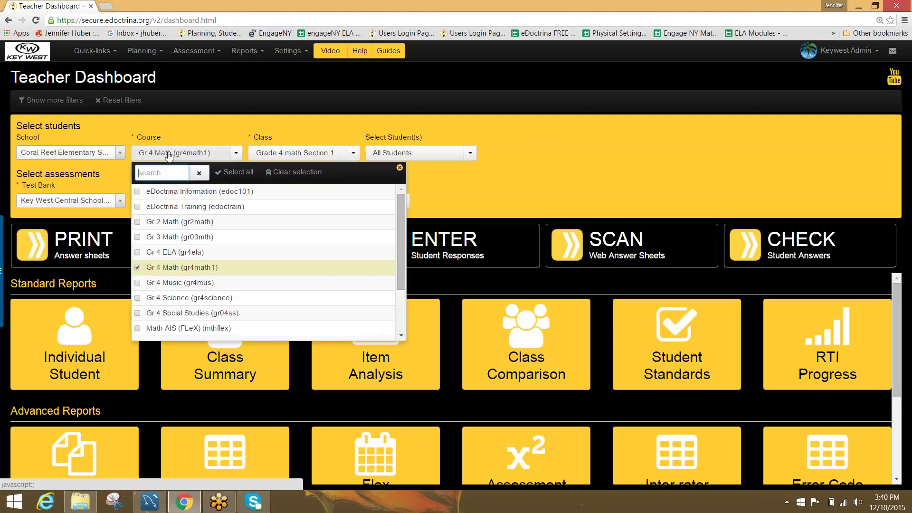
pyautogui.click(137, 267)
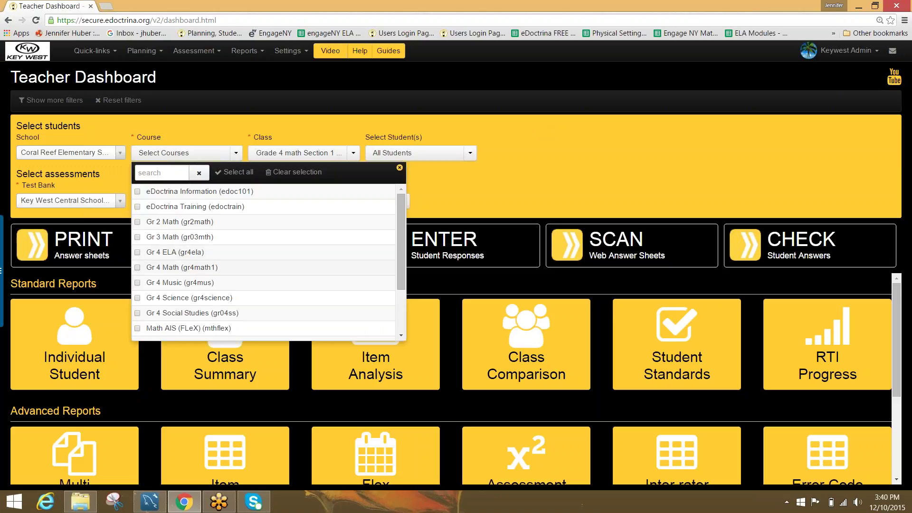
pyautogui.click(138, 268)
pyautogui.click(190, 90)
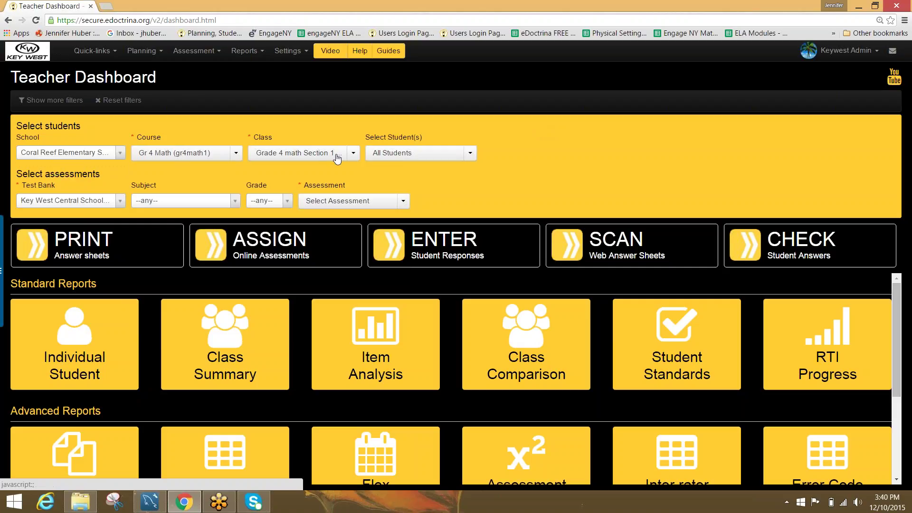
pyautogui.click(294, 154)
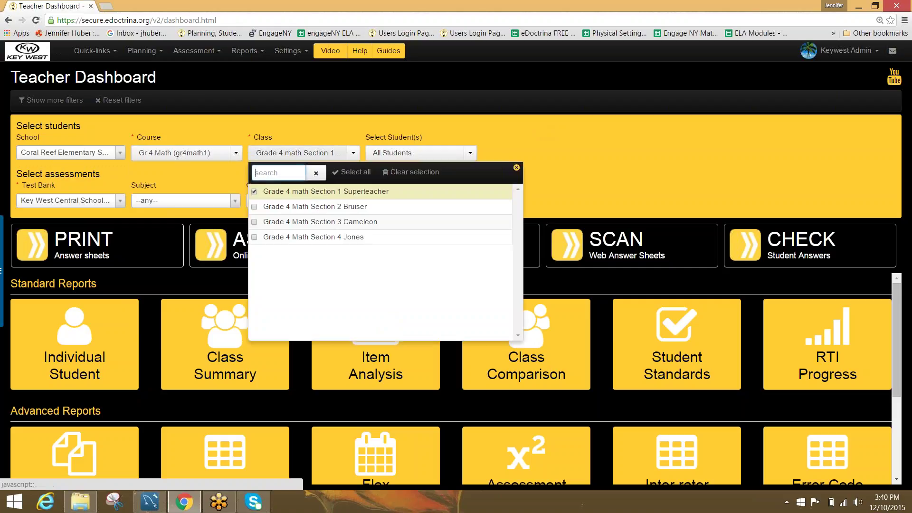
pyautogui.click(255, 192)
pyautogui.click(254, 192)
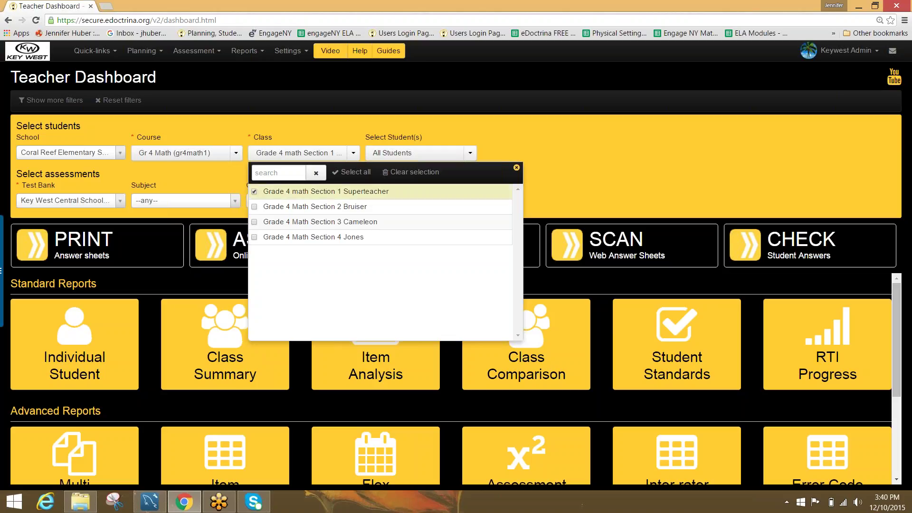
pyautogui.click(285, 126)
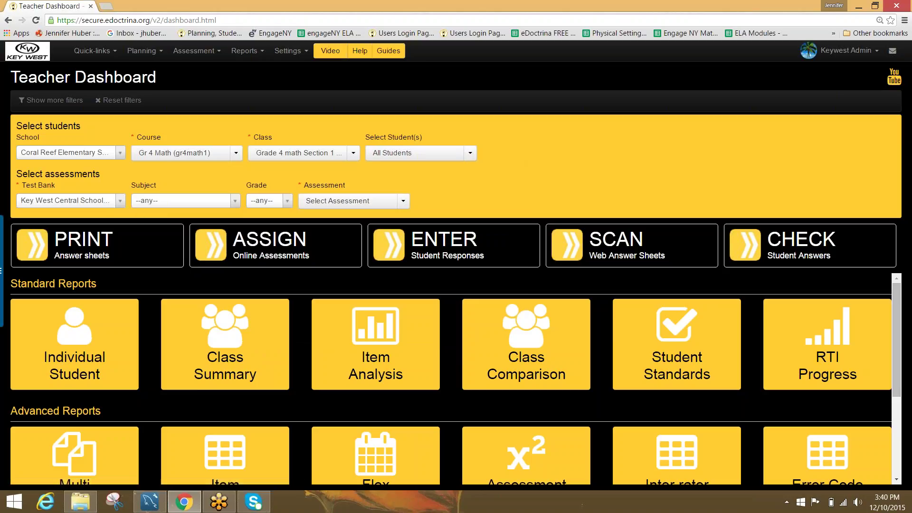
# - Keep the Key West Central School test bank and select the assessment Gr 4 Math Unit 03 End of Unit Assessment (6668)
pyautogui.click(91, 202)
pyautogui.click(62, 326)
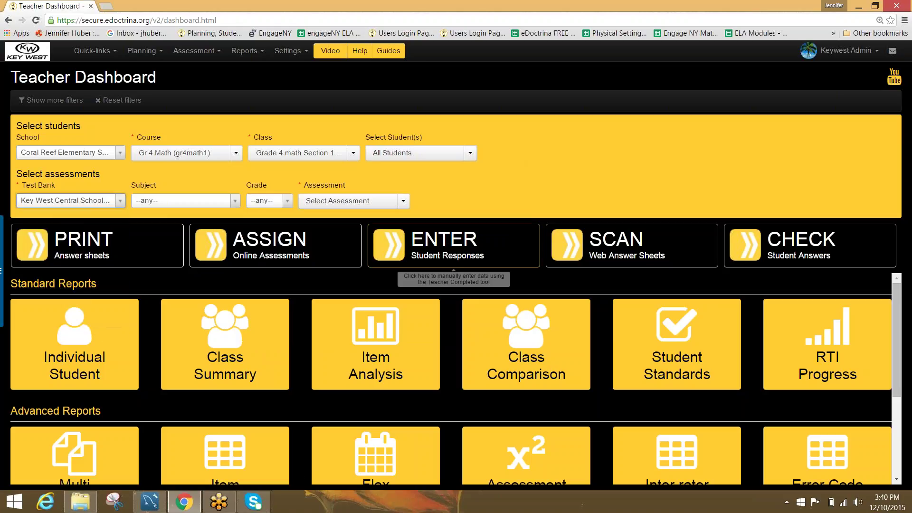
pyautogui.click(342, 204)
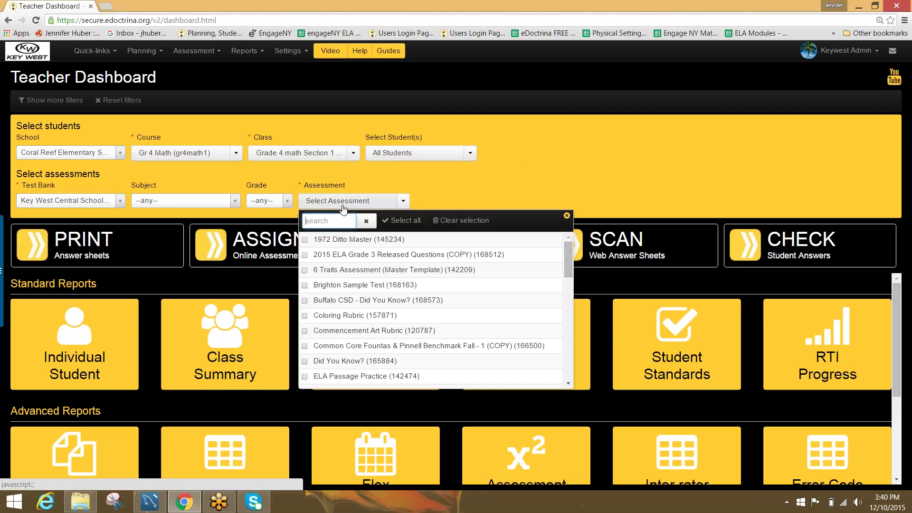
pyautogui.write('6668')
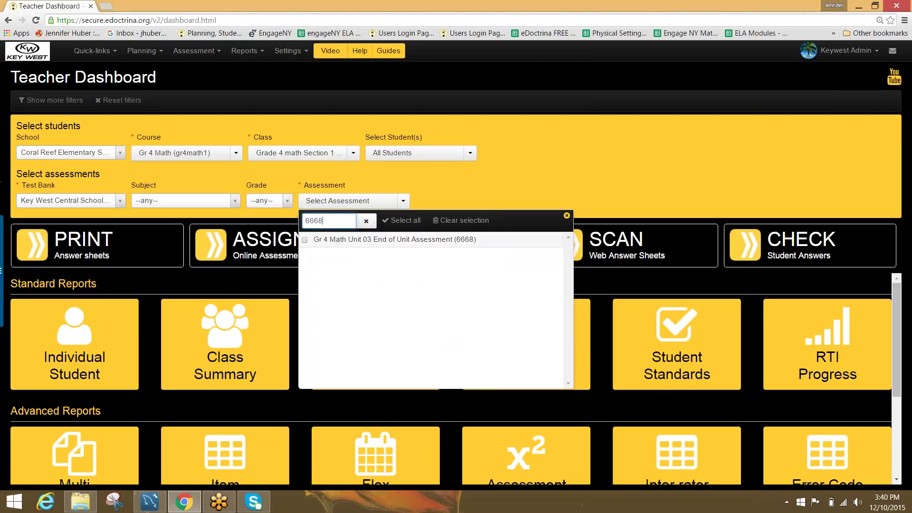
pyautogui.press('Return')
pyautogui.click(591, 173)
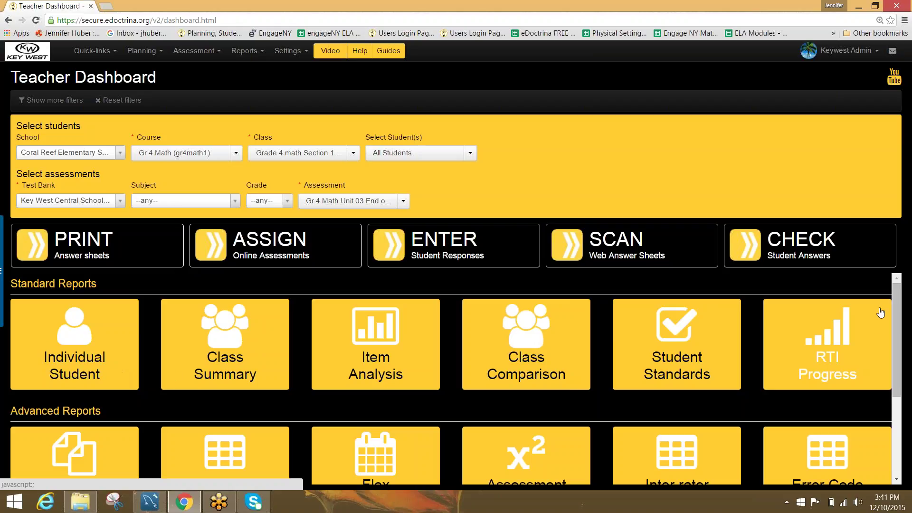
# - Generate the Individual Student report in the Standard with Standards Statistics format
pyautogui.scroll(-1, 899, 339)
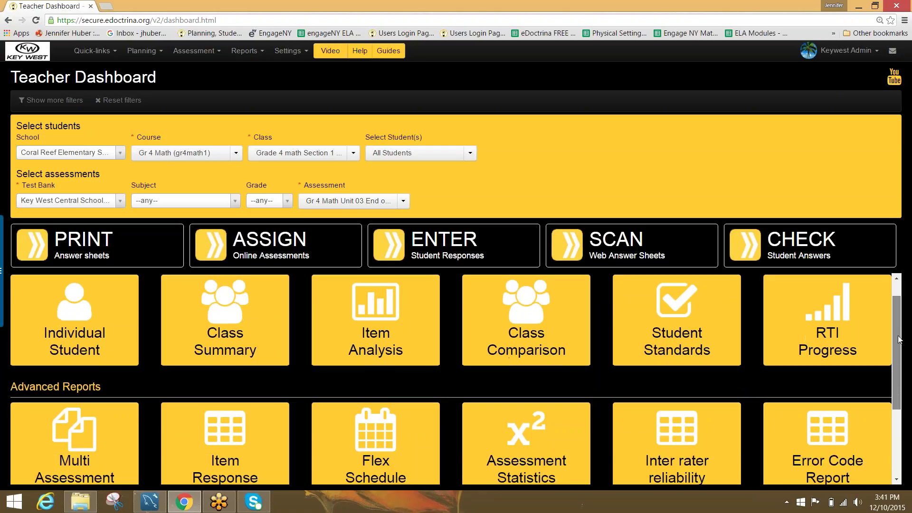
pyautogui.scroll(-3, 899, 339)
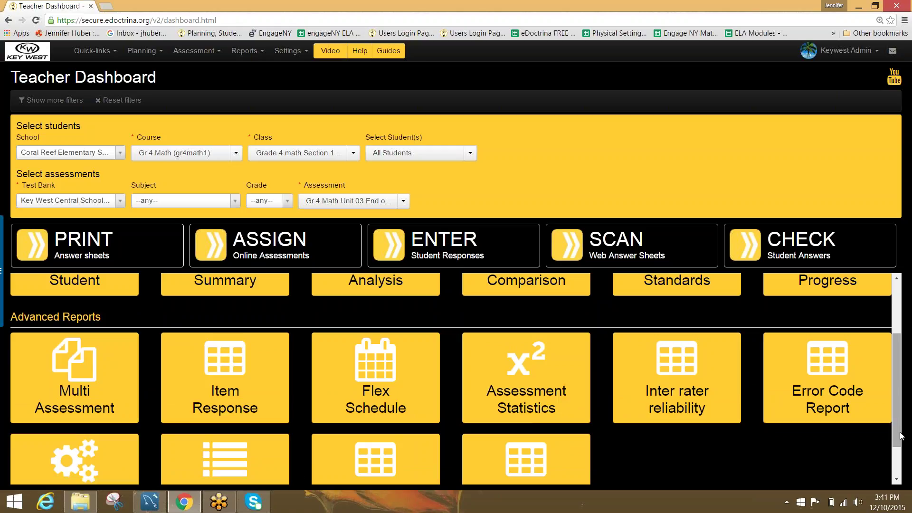
pyautogui.scroll(2, 901, 380)
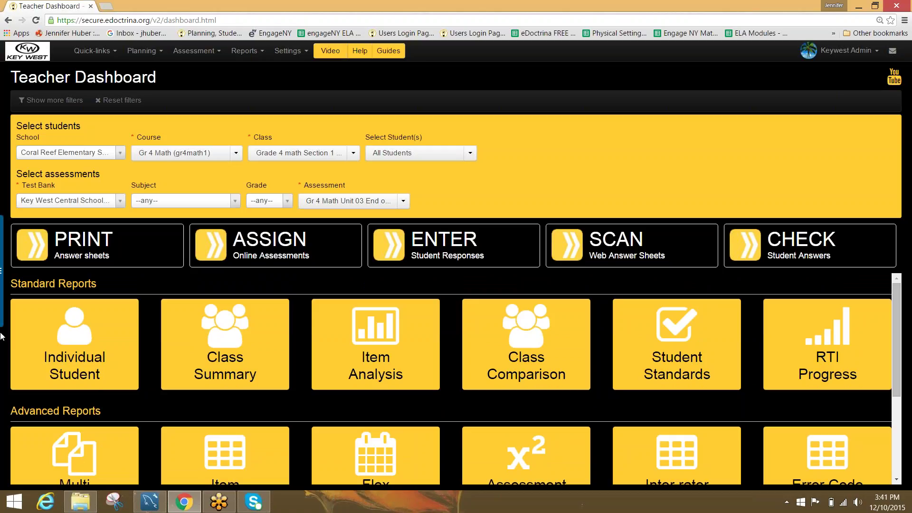
pyautogui.click(79, 368)
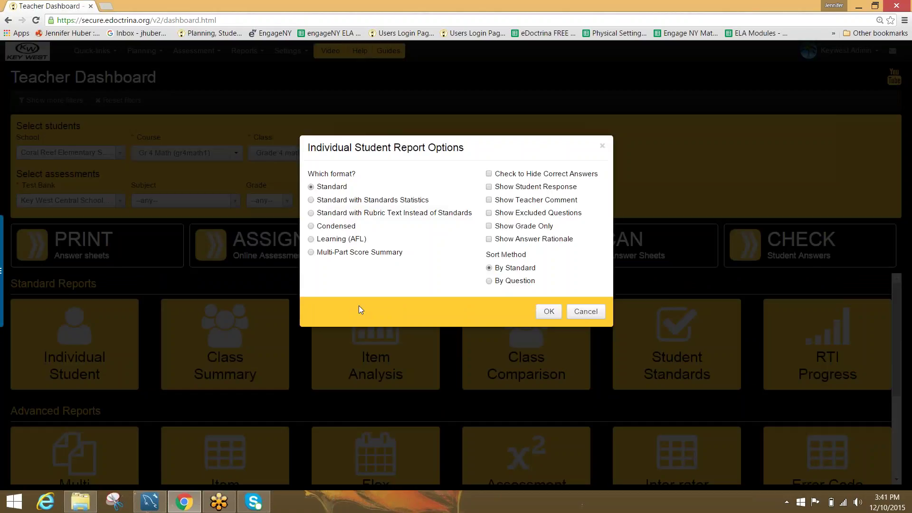
pyautogui.click(311, 200)
pyautogui.click(549, 311)
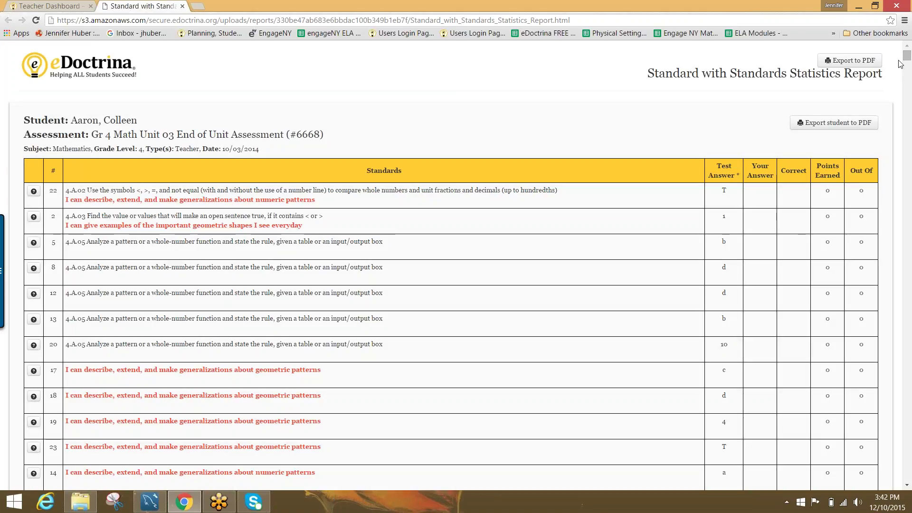
# - Examine the students' answers, scores and per-standard statistics in the report
pyautogui.moveTo(906, 59)
pyautogui.mouseDown()
pyautogui.moveTo(908, 90)
pyautogui.moveTo(909, 75)
pyautogui.mouseUp()
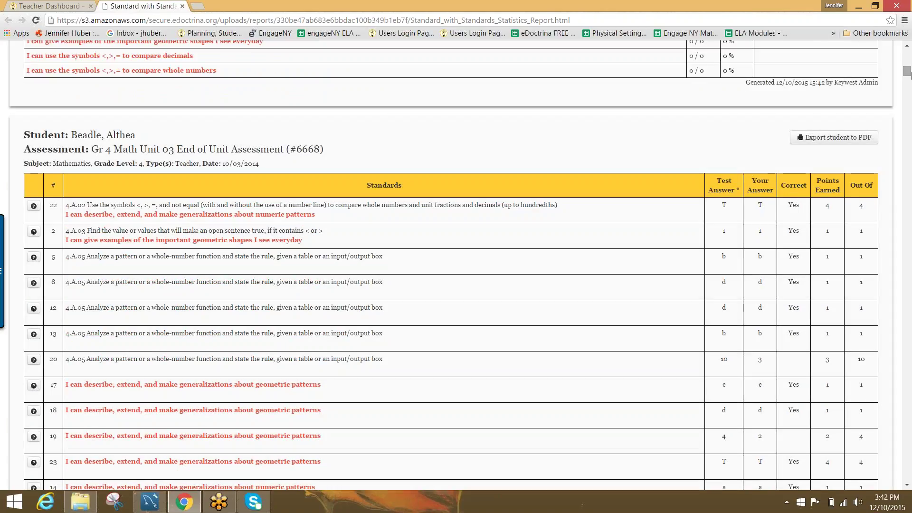
pyautogui.moveTo(908, 73); pyautogui.dragTo(908, 85)
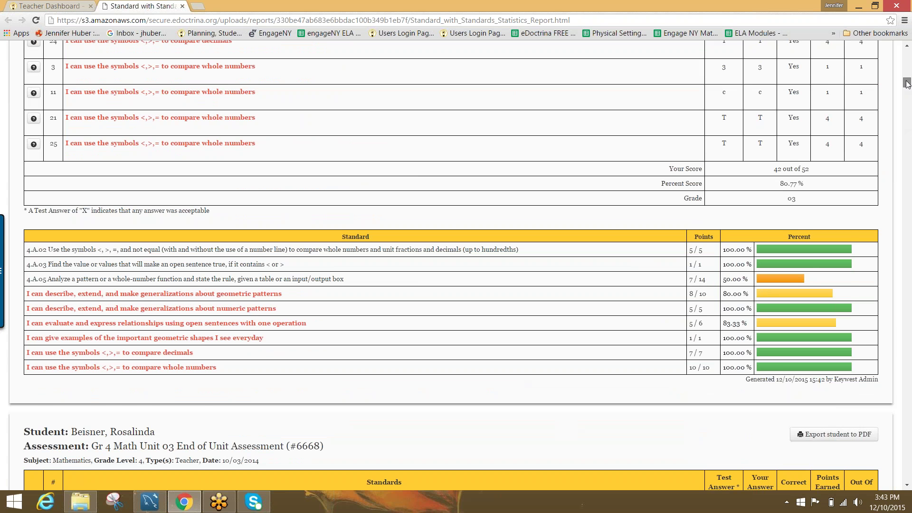
pyautogui.moveTo(907, 83); pyautogui.dragTo(905, 56)
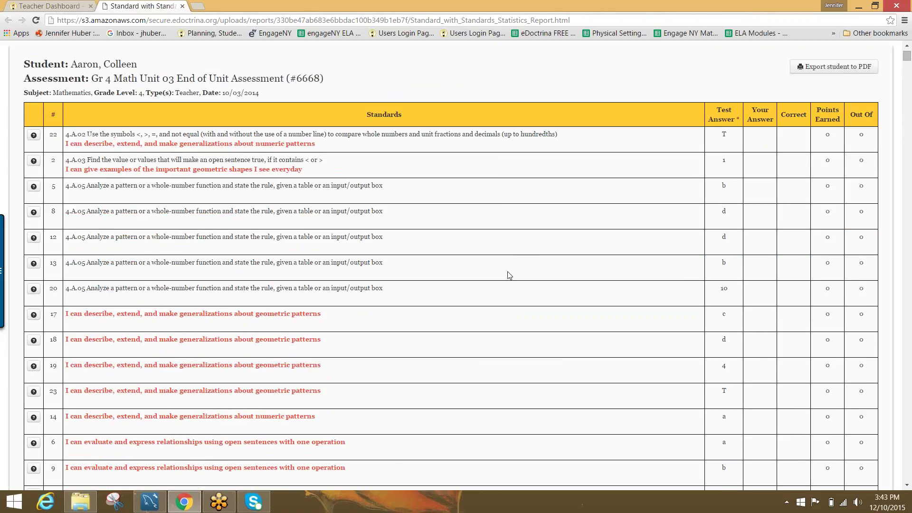
# - View the details of questions 22 and 2 in the first student's report and look over that student's standards summary
pyautogui.click(33, 135)
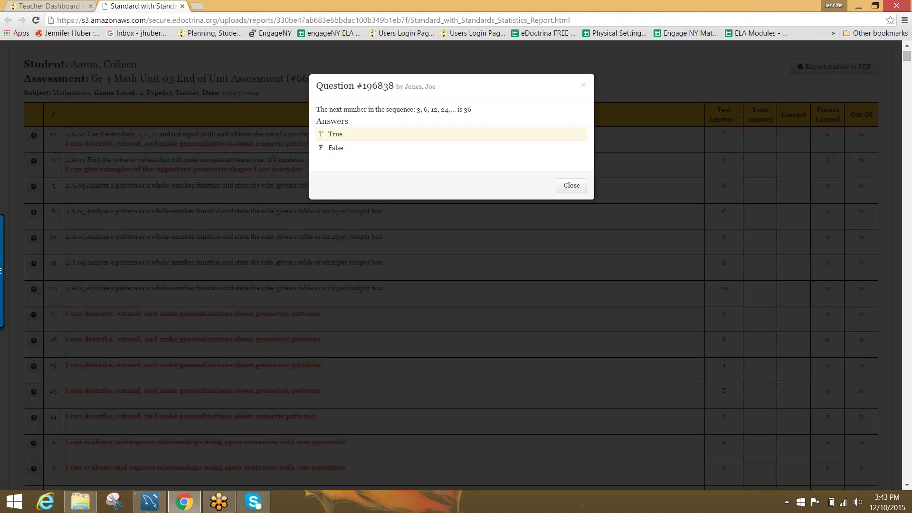
pyautogui.click(496, 192)
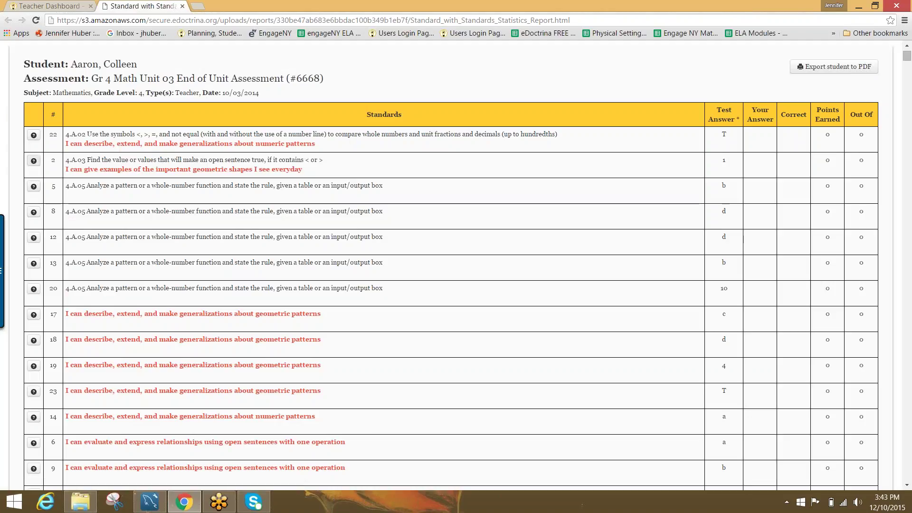
pyautogui.click(33, 161)
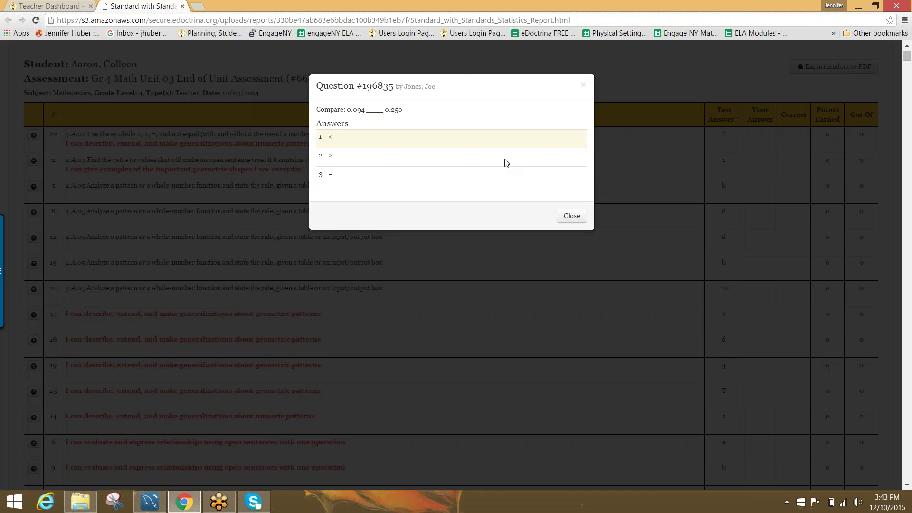
pyautogui.click(573, 216)
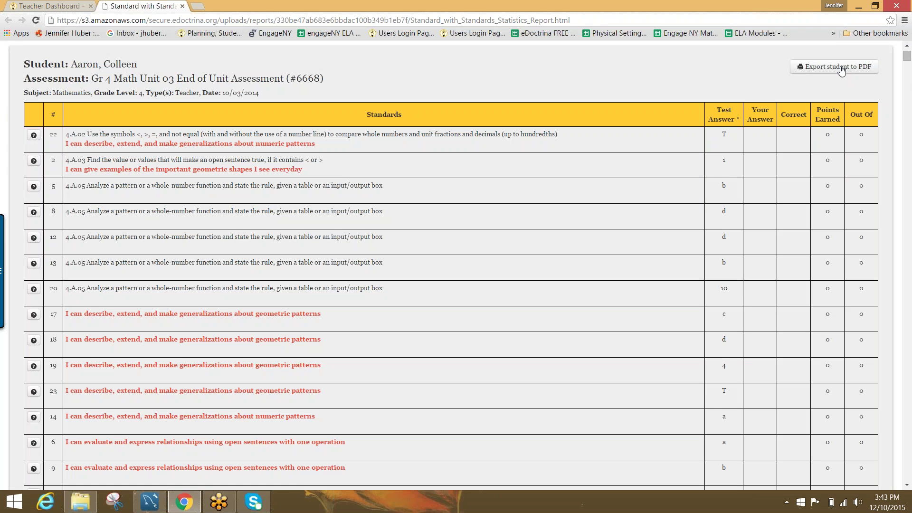
pyautogui.scroll(-20, 908, 60)
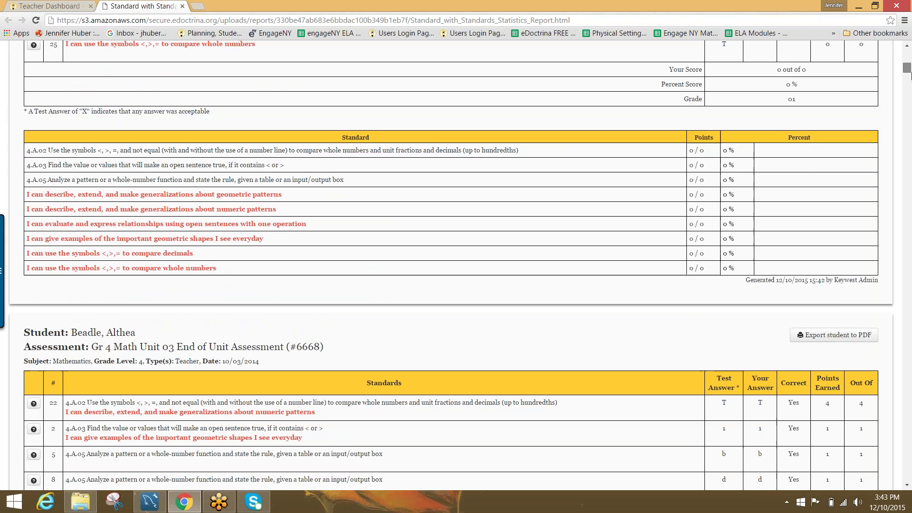
pyautogui.scroll(20, 909, 95)
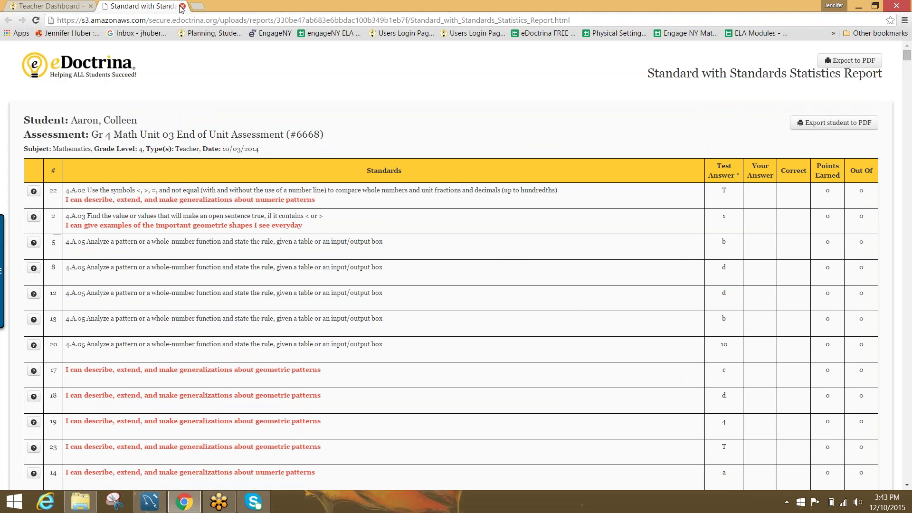
# - Close the report and generate the Individual Student report as Standard with Standards Statistics, sorted By Question
pyautogui.click(182, 7)
pyautogui.click(80, 441)
pyautogui.click(90, 365)
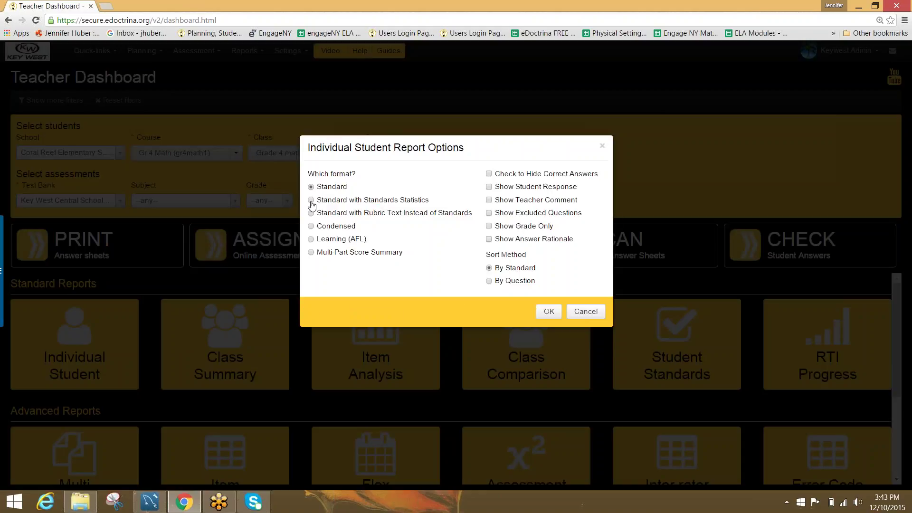
pyautogui.click(311, 201)
pyautogui.click(490, 281)
pyautogui.click(556, 312)
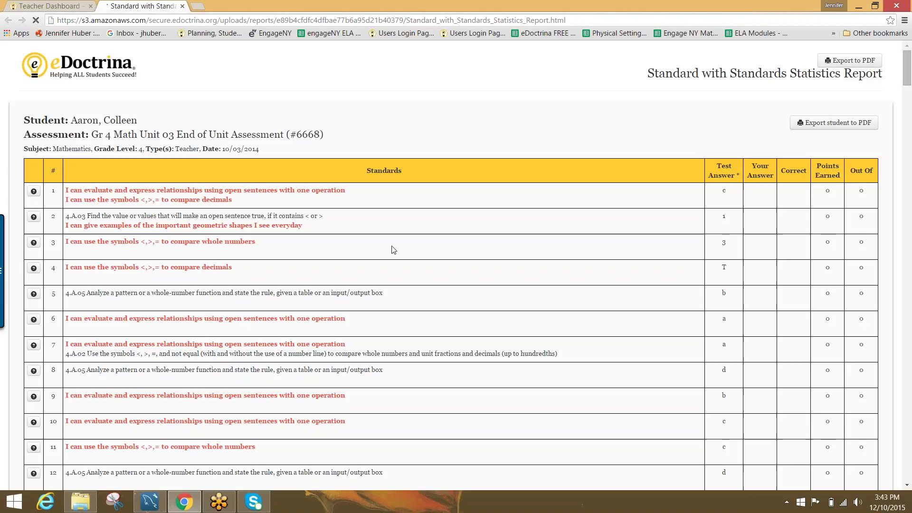
# - Close the standards statistics report and generate the Individual Student report in the Condensed format
pyautogui.click(183, 7)
pyautogui.click(102, 356)
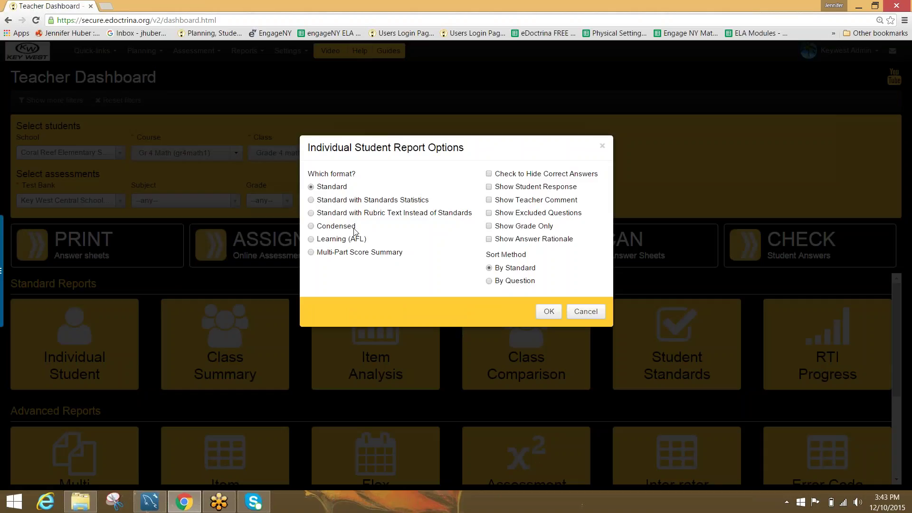
pyautogui.click(311, 226)
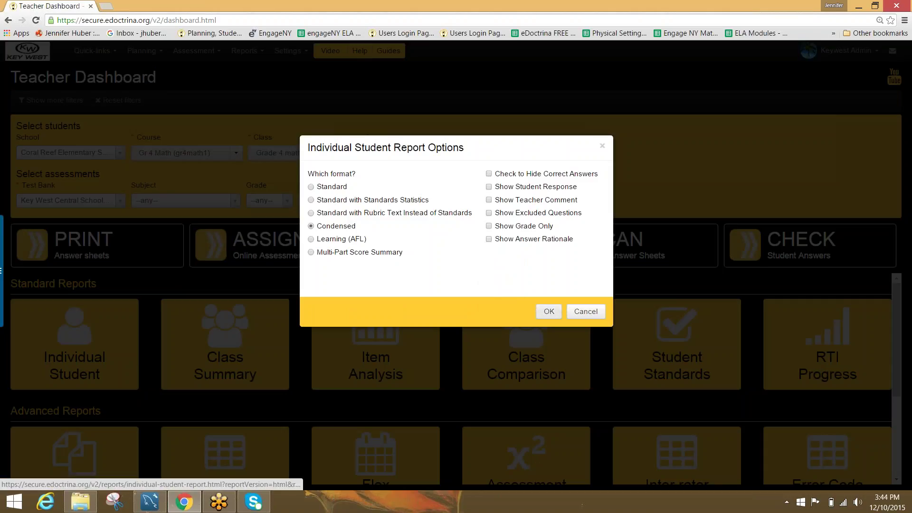
pyautogui.click(554, 315)
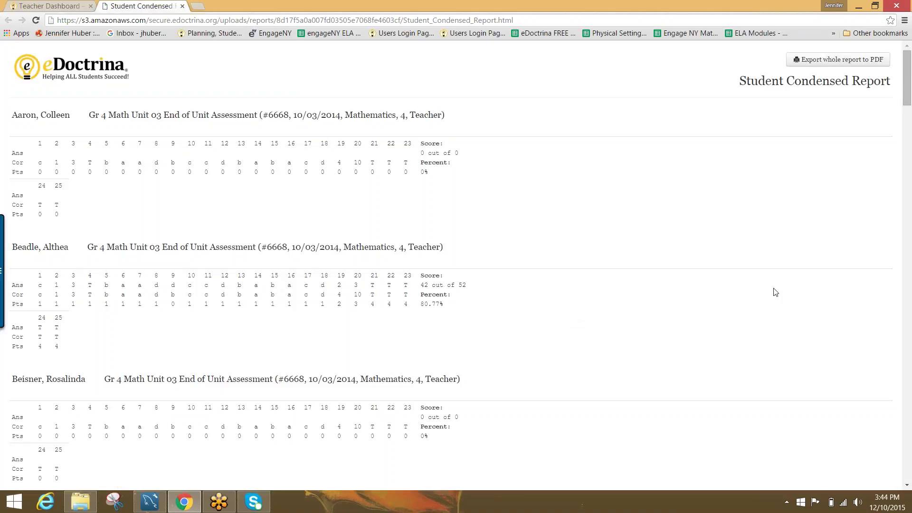
# - Close the condensed report and generate the Condensed Individual Student report again with correct answers hidden
pyautogui.moveTo(906, 98)
pyautogui.mouseDown()
pyautogui.moveTo(909, 122)
pyautogui.moveTo(903, 81)
pyautogui.mouseUp()
pyautogui.click(182, 7)
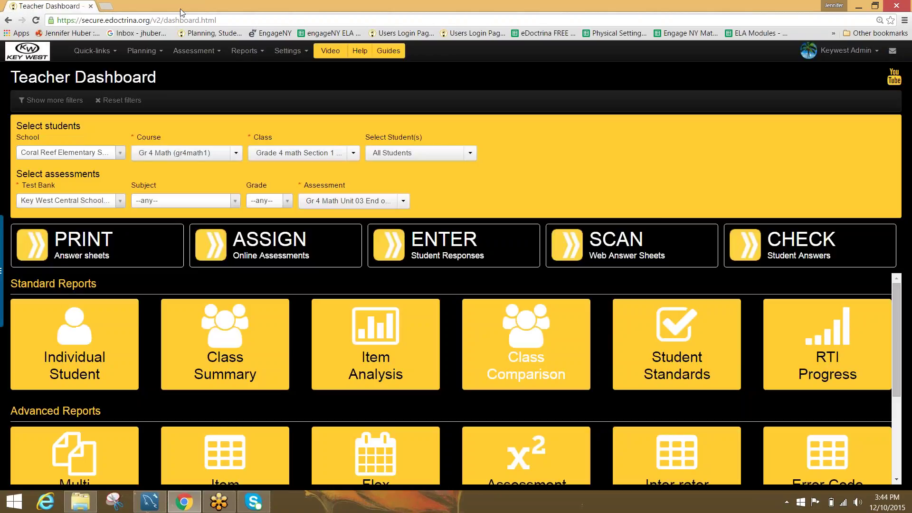
pyautogui.click(112, 311)
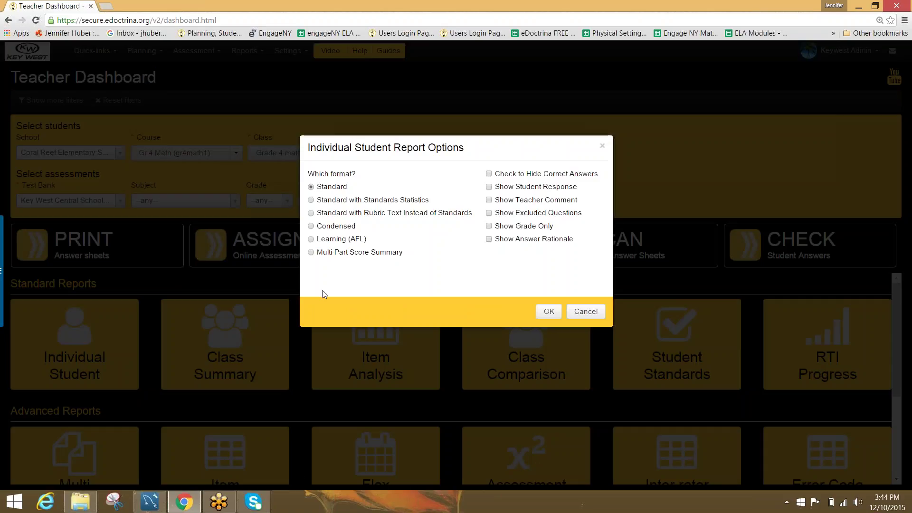
pyautogui.click(311, 226)
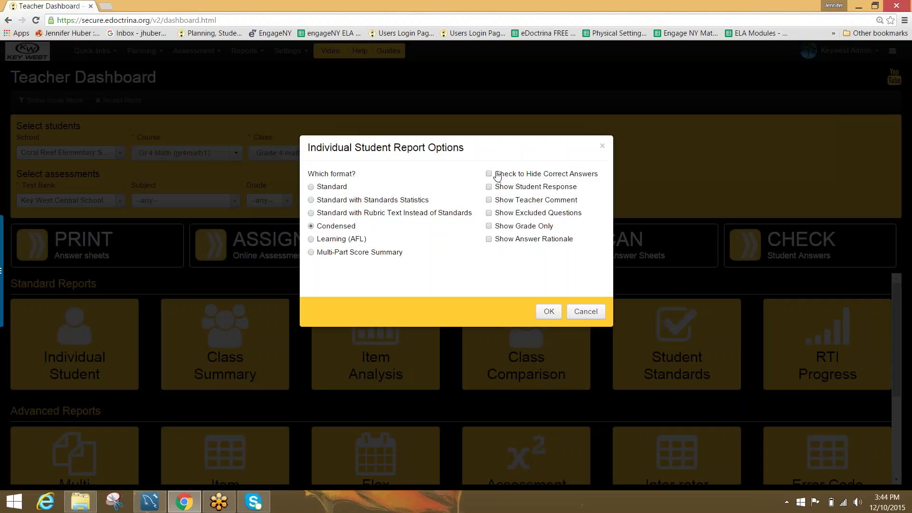
pyautogui.click(488, 175)
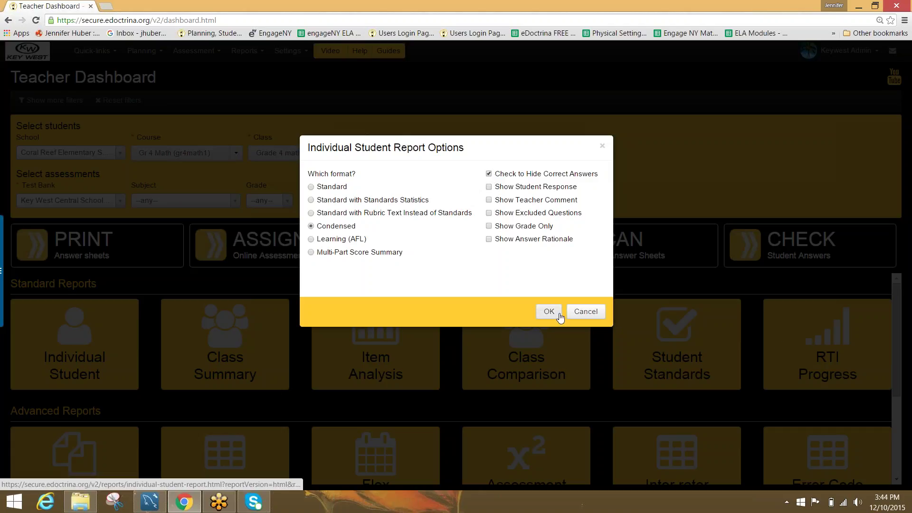
pyautogui.click(549, 311)
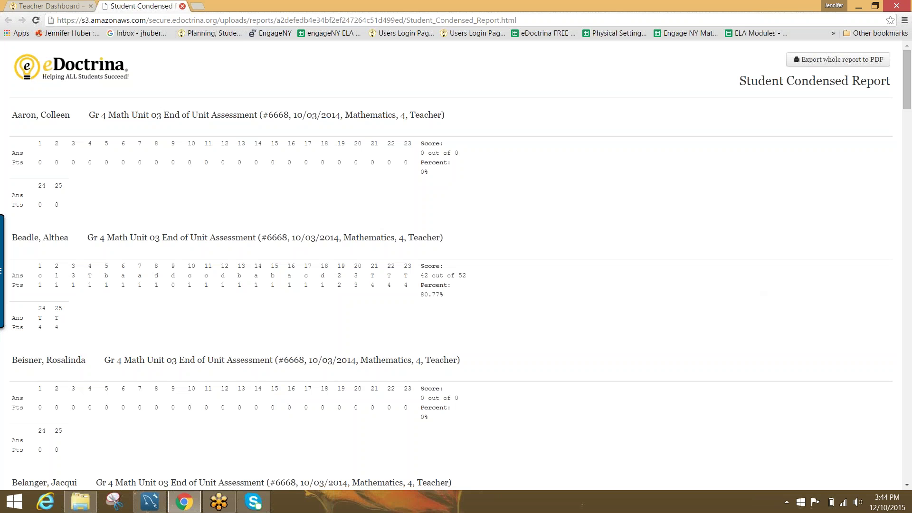
# - Close the condensed report and generate the Individual Student report in the Learning (AFL) format, sorted By Standard
pyautogui.click(185, 6)
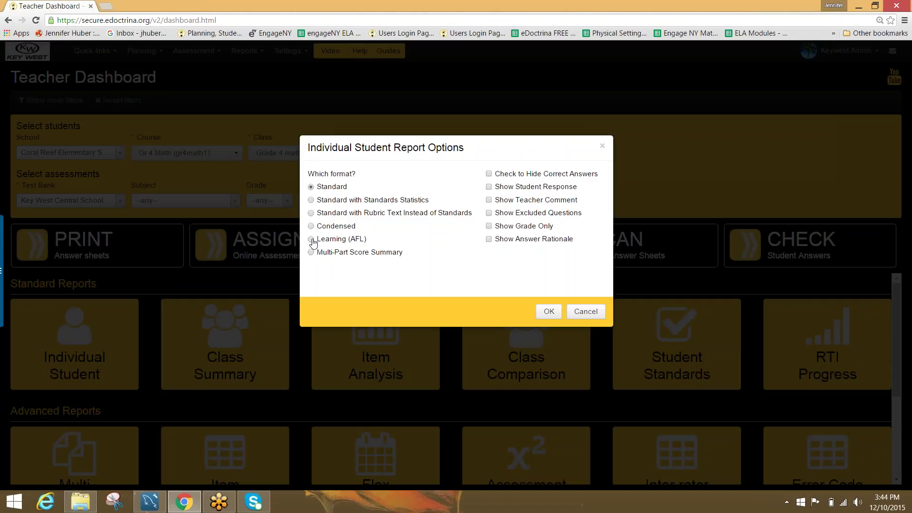
pyautogui.click(311, 238)
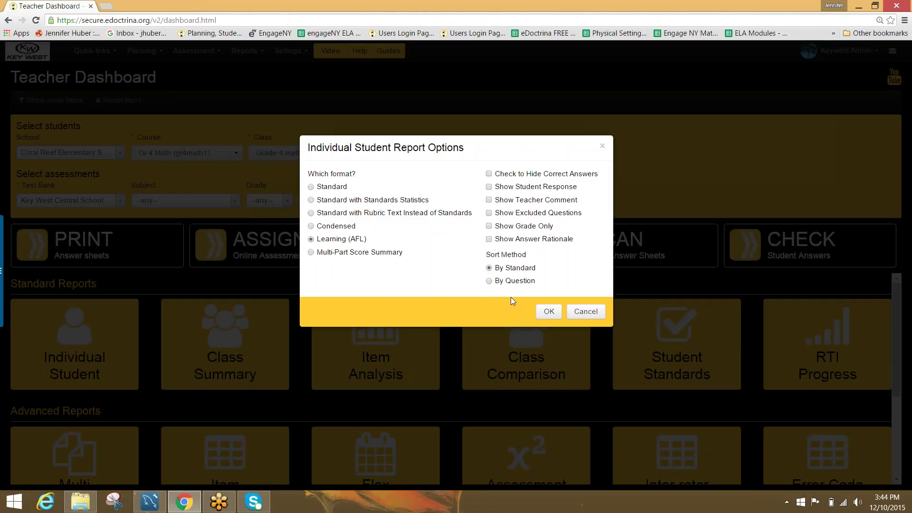
pyautogui.click(548, 311)
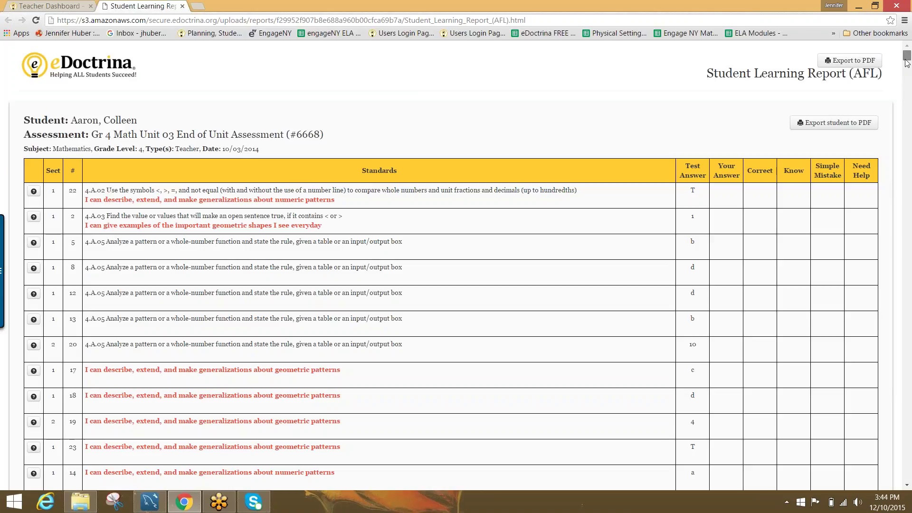
# - Examine the second student's answers, the Know, Simple Mistake and Need Help columns, and the self-assessment boxes in the learning report
pyautogui.moveTo(907, 63); pyautogui.dragTo(909, 78)
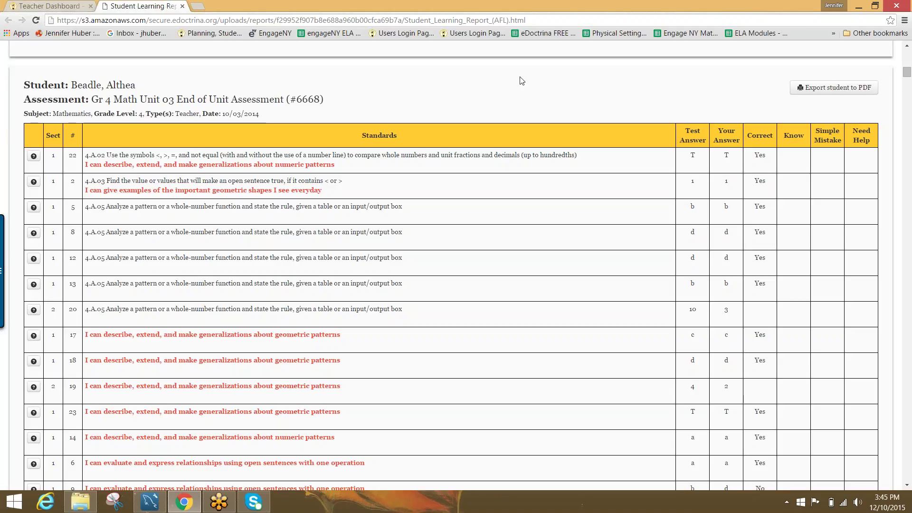
pyautogui.click(797, 169)
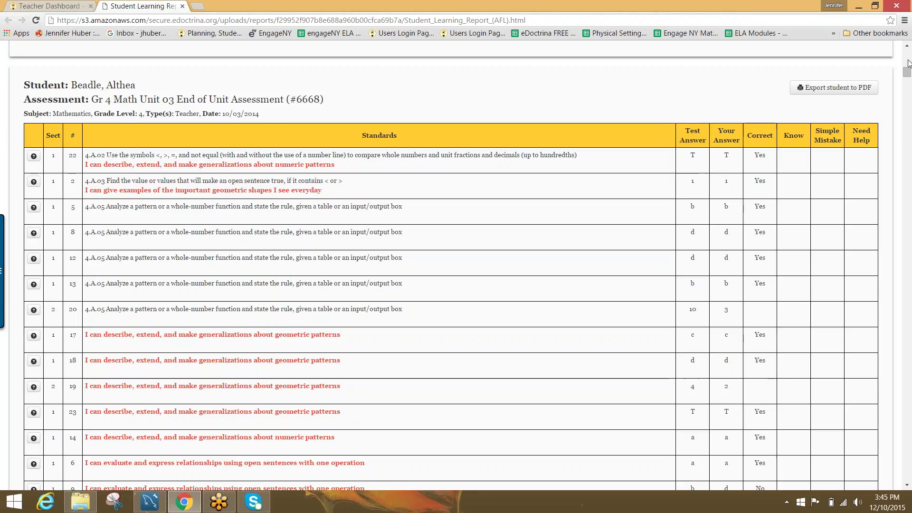
pyautogui.moveTo(908, 74); pyautogui.dragTo(909, 76)
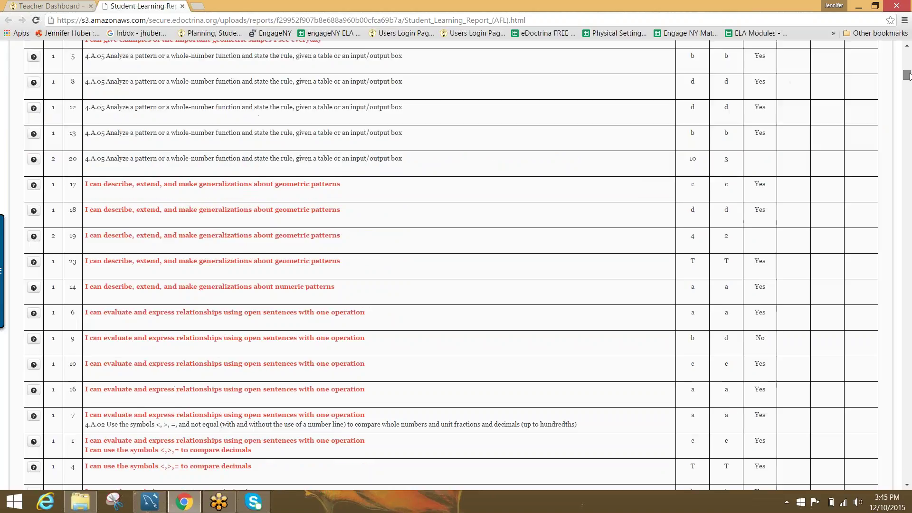
pyautogui.scroll(-10, 650, 149)
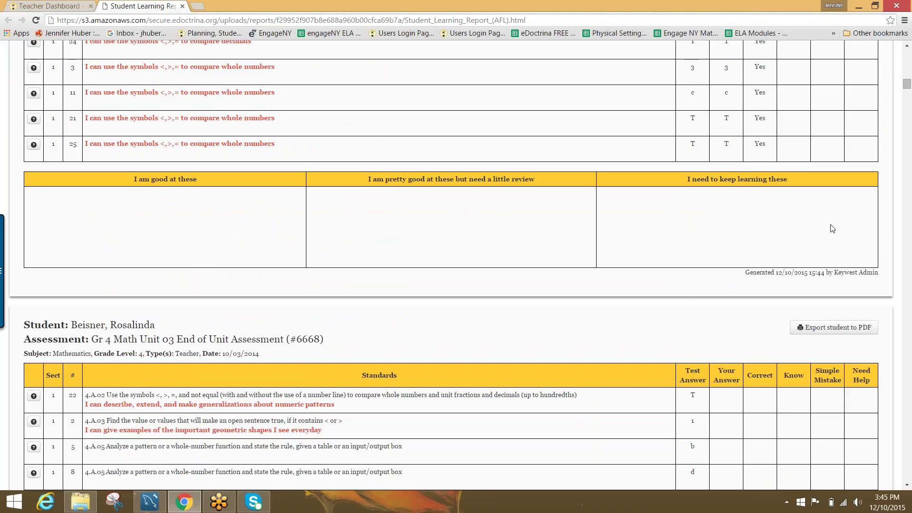
pyautogui.moveTo(908, 85); pyautogui.dragTo(908, 53)
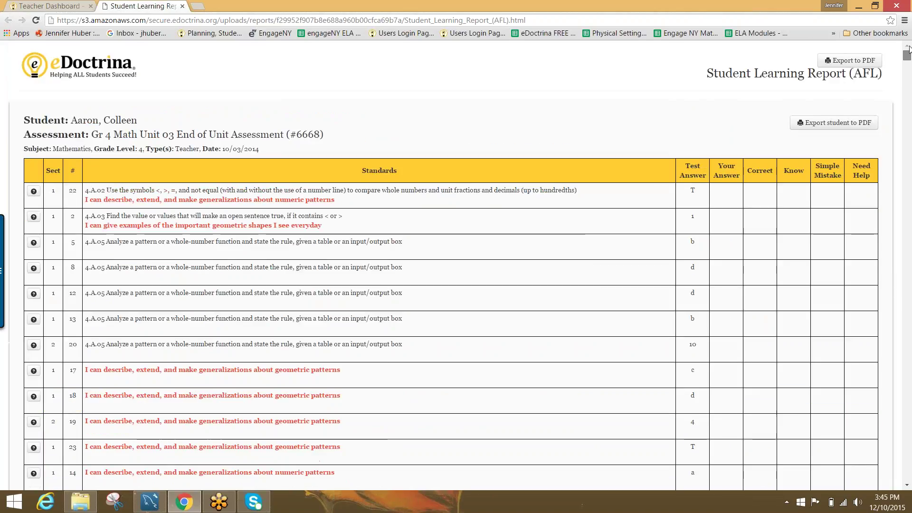
# - Close the learning report and run the Class Summary report with student names in Last, First format
pyautogui.click(183, 6)
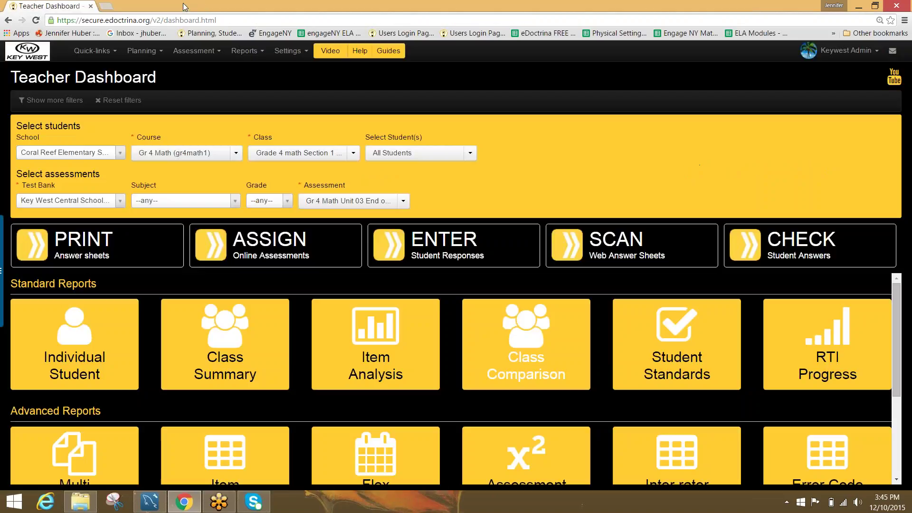
pyautogui.click(75, 344)
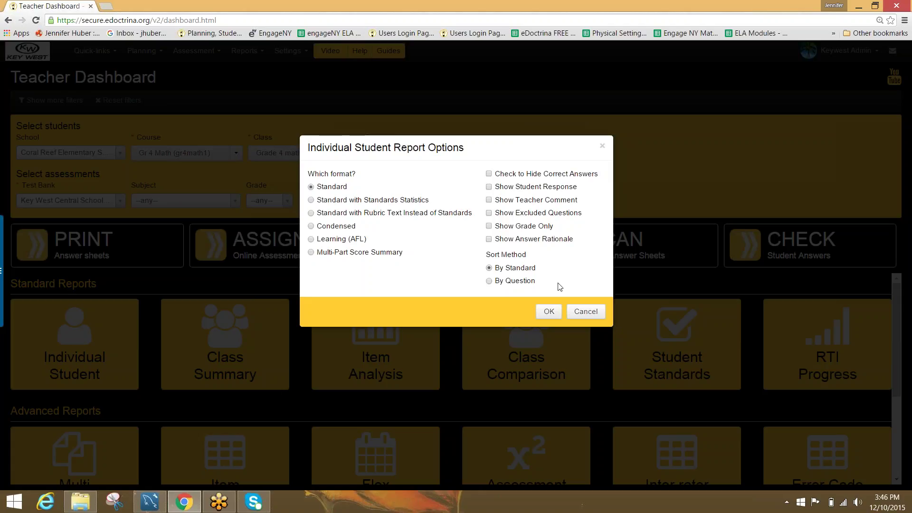
pyautogui.click(575, 312)
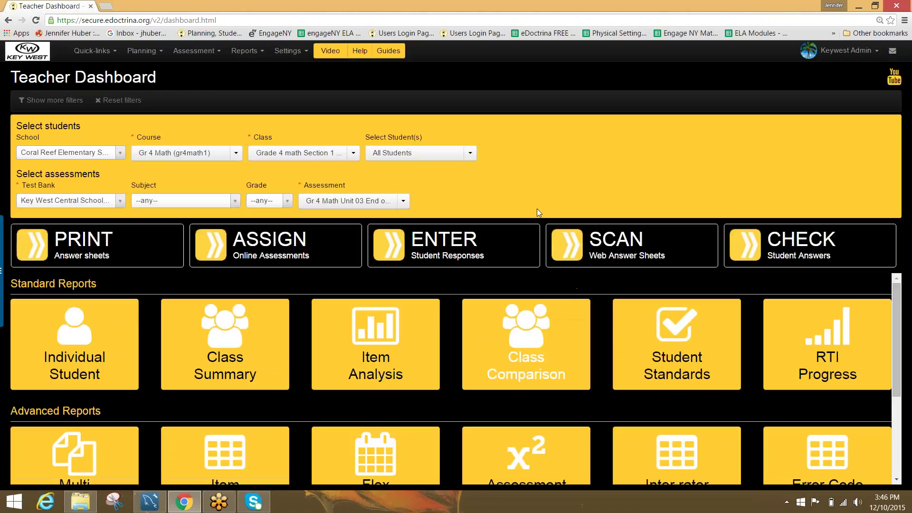
pyautogui.click(255, 361)
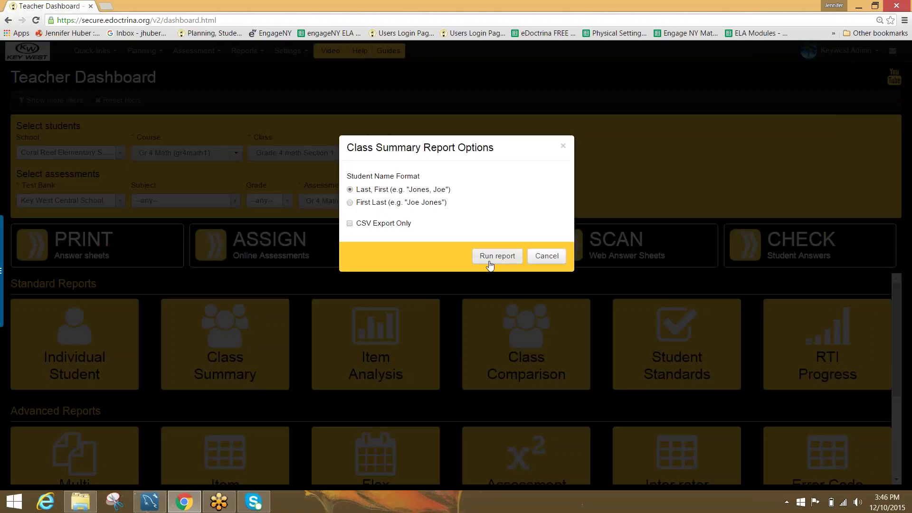
pyautogui.click(490, 256)
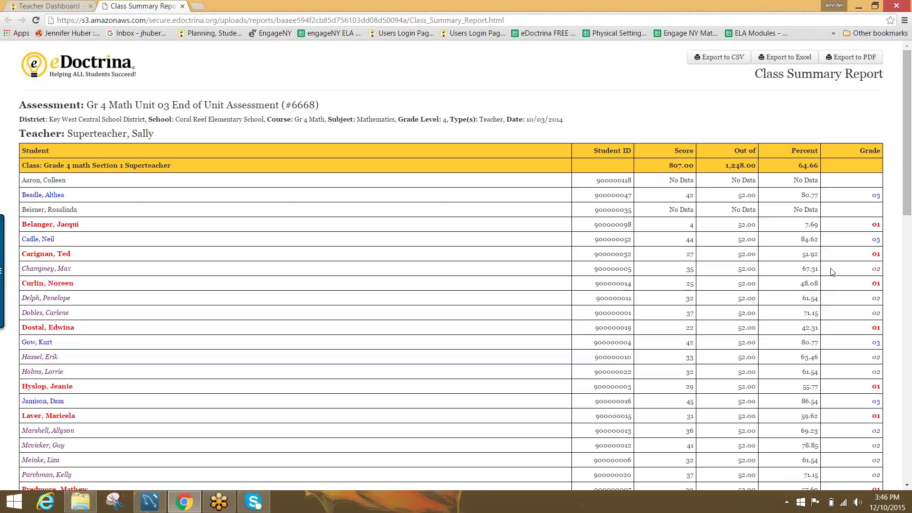
# - Examine the students' scores, percents and grades, the statistical summary and the grade table summary in the Class Summary report
pyautogui.scroll(-1, 909, 165)
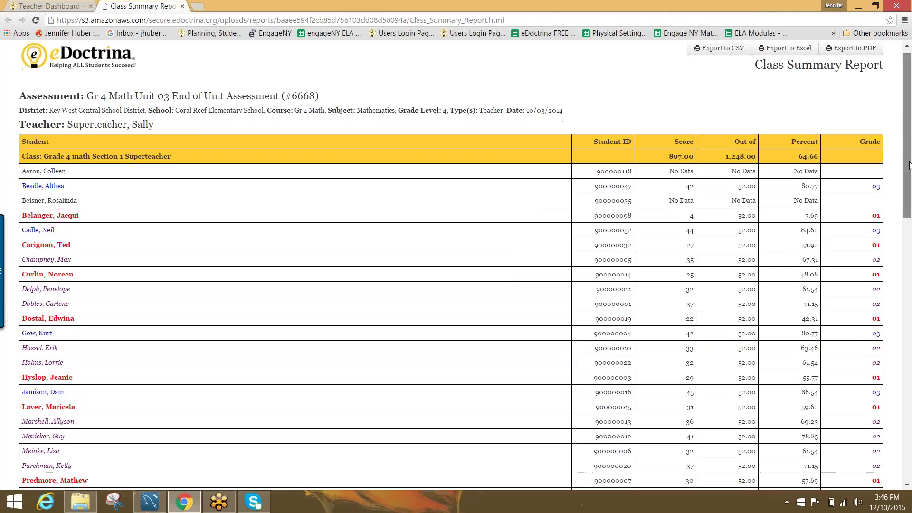
pyautogui.moveTo(909, 164)
pyautogui.mouseDown()
pyautogui.moveTo(909, 209)
pyautogui.moveTo(910, 151)
pyautogui.mouseUp()
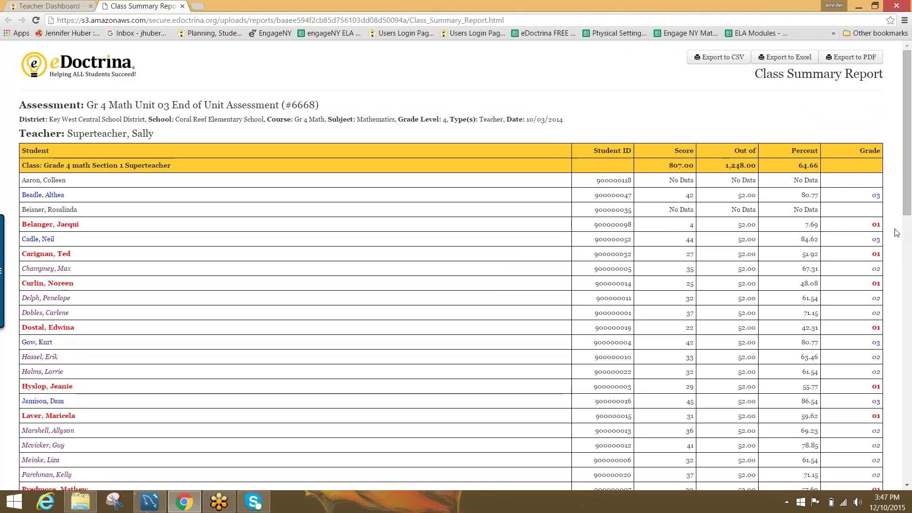
pyautogui.scroll(-1, 909, 204)
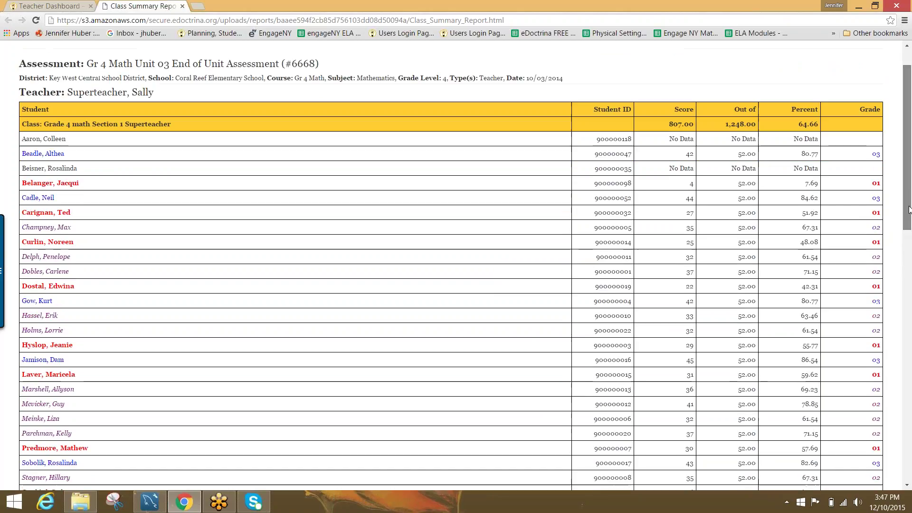
pyautogui.scroll(-3, 910, 208)
pyautogui.scroll(4, 893, 204)
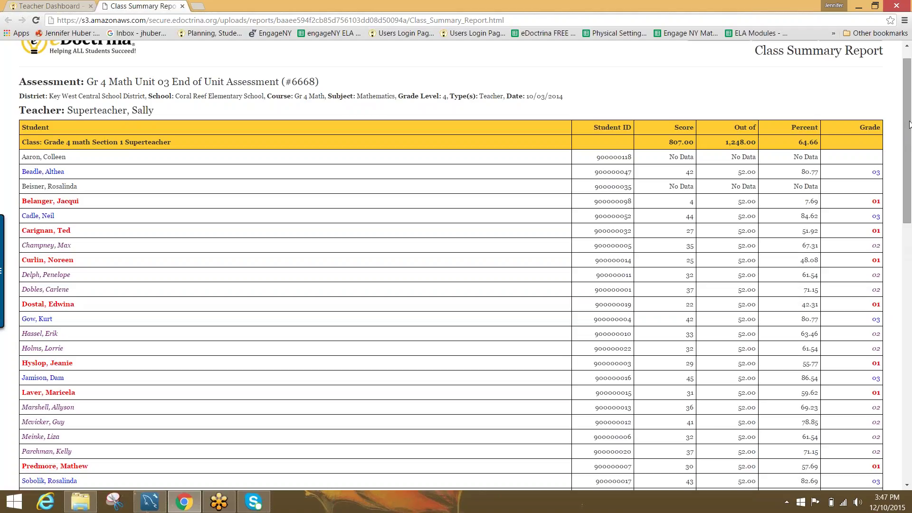
pyautogui.moveTo(910, 122); pyautogui.dragTo(909, 140)
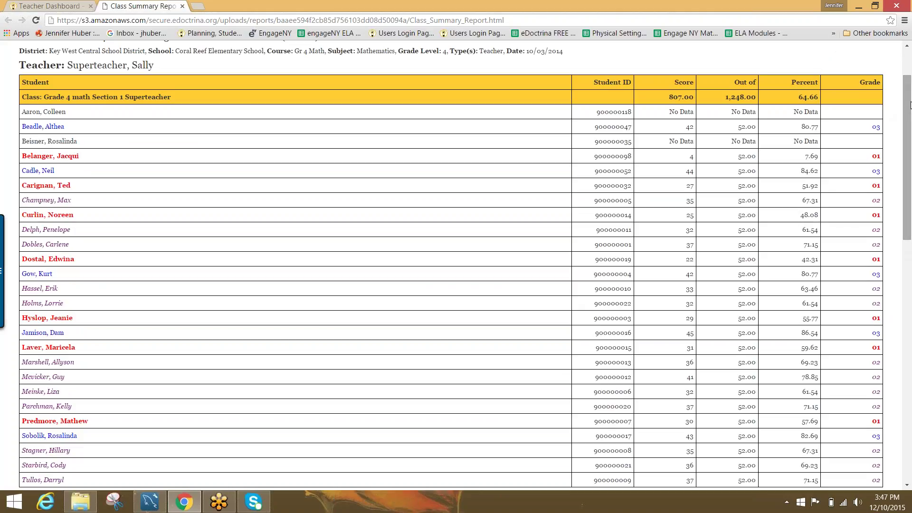
pyautogui.moveTo(910, 105); pyautogui.dragTo(909, 229)
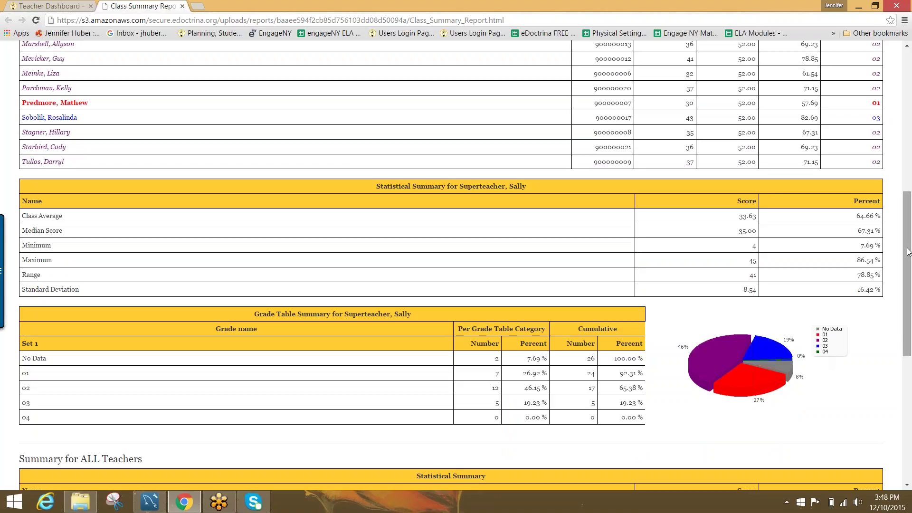
pyautogui.moveTo(907, 252)
pyautogui.mouseDown()
pyautogui.moveTo(908, 373)
pyautogui.moveTo(910, 105)
pyautogui.moveTo(910, 265)
pyautogui.mouseUp()
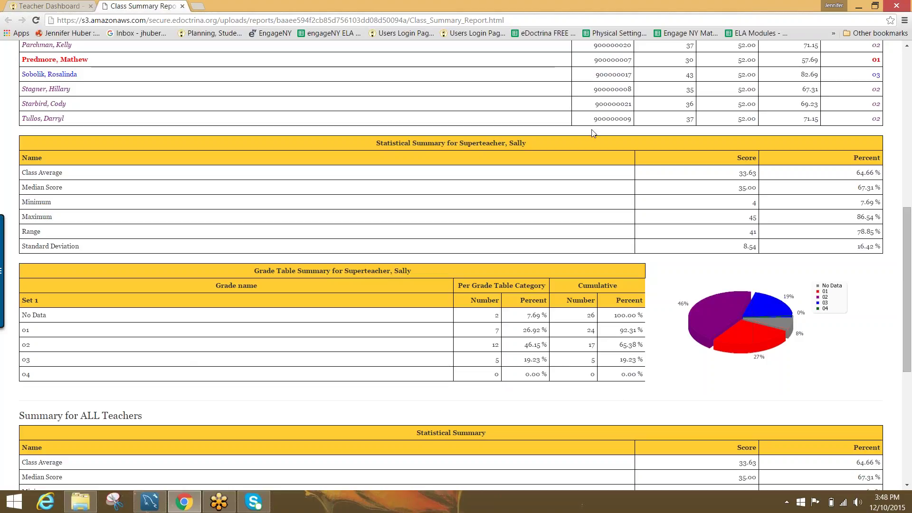
pyautogui.scroll(3, 605, 168)
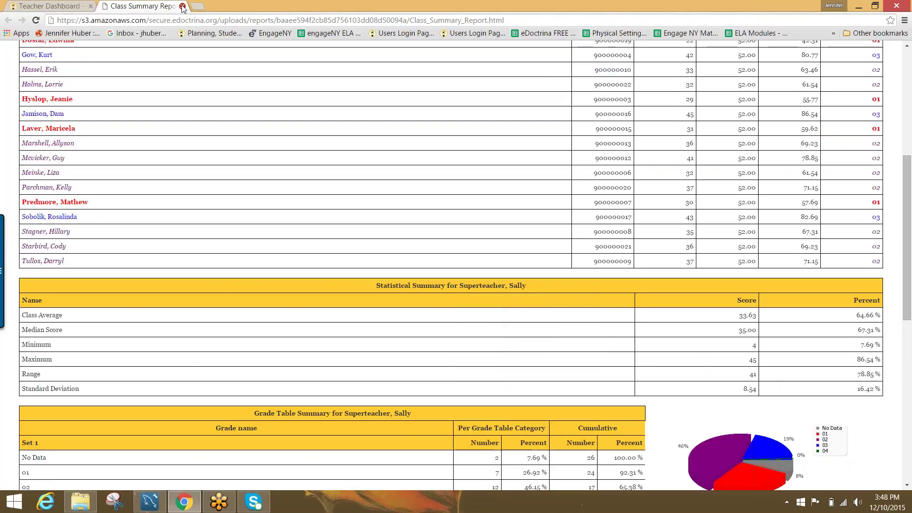
# - Close the Class Summary report and generate the Item Analysis report without any additional filters
pyautogui.click(182, 7)
pyautogui.click(80, 442)
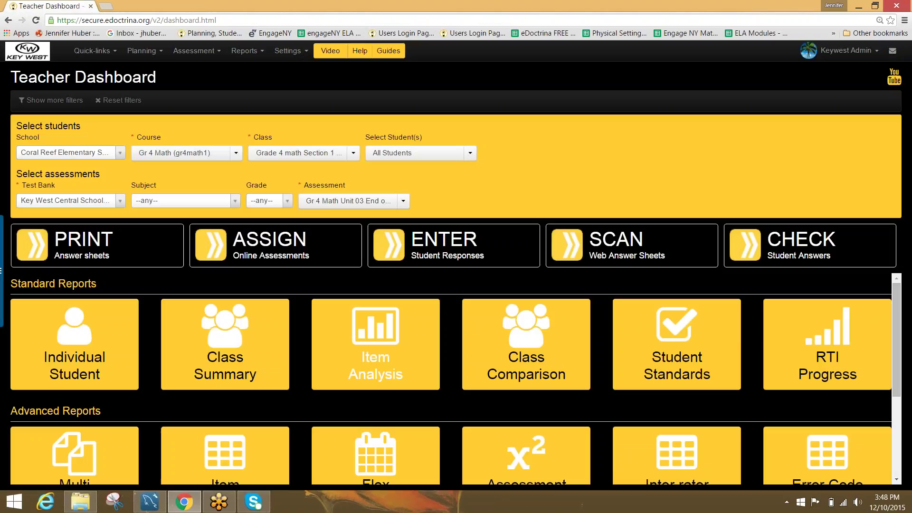
pyautogui.click(385, 342)
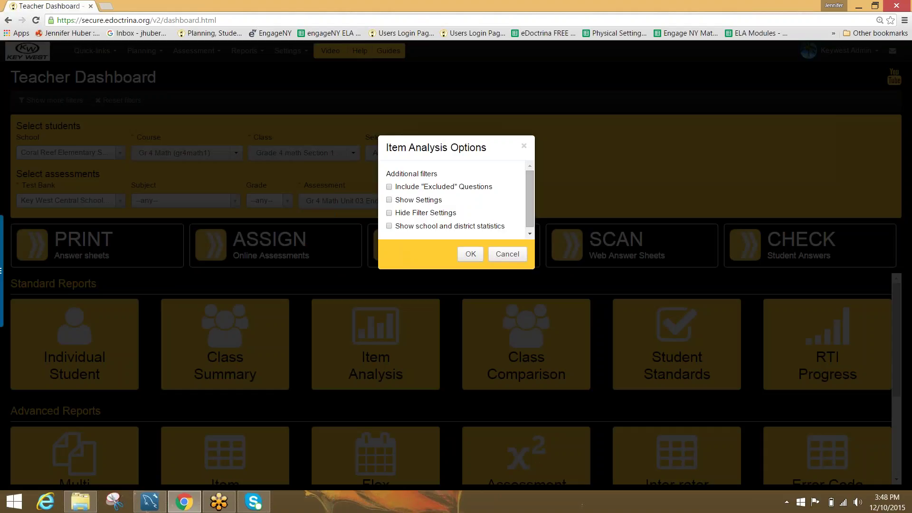
pyautogui.scroll(-1, 530, 207)
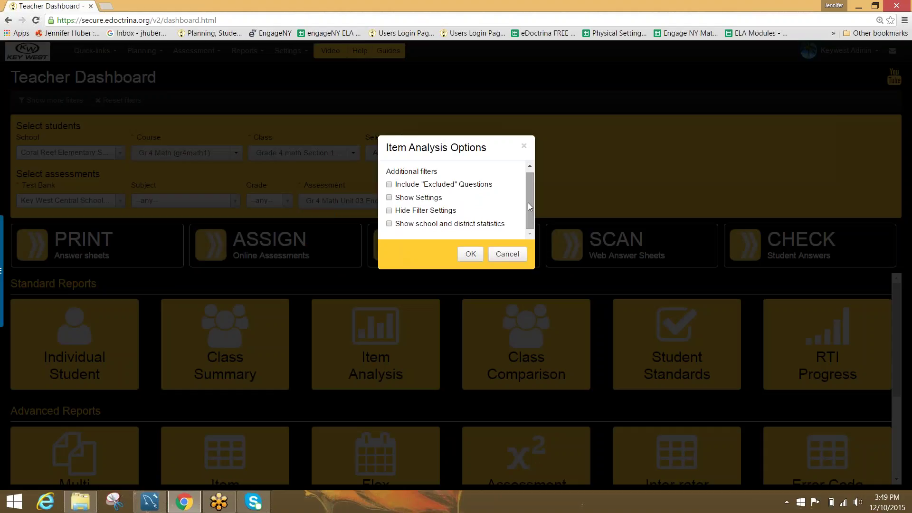
pyautogui.click(470, 254)
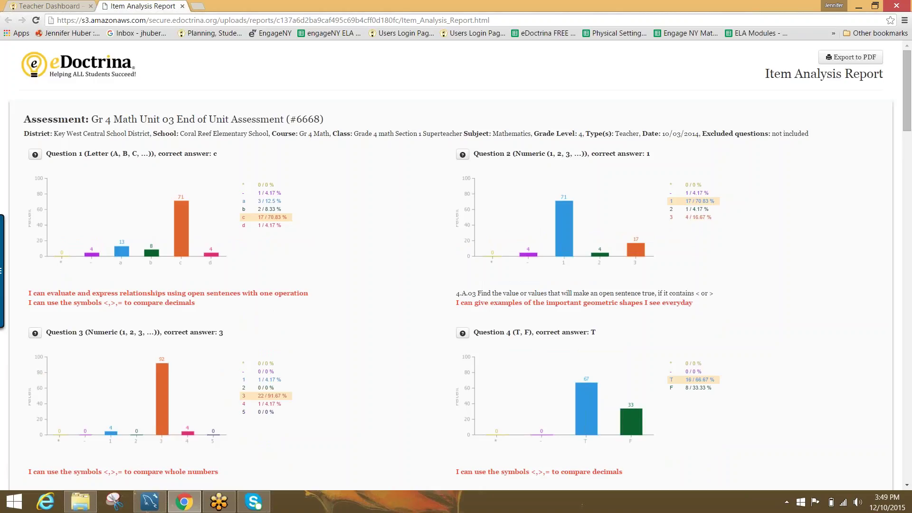
# - View the list of students who chose answer 1 for question 2, and dismiss it
pyautogui.click(699, 201)
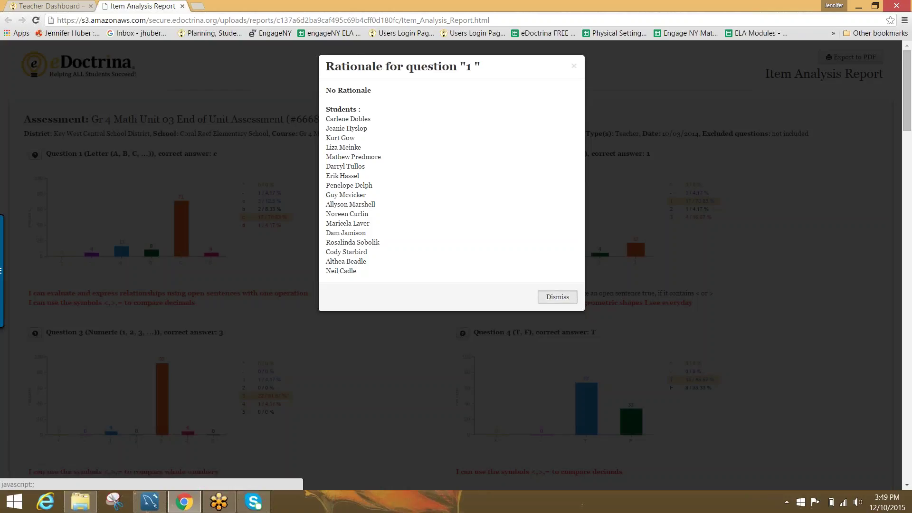
pyautogui.click(565, 297)
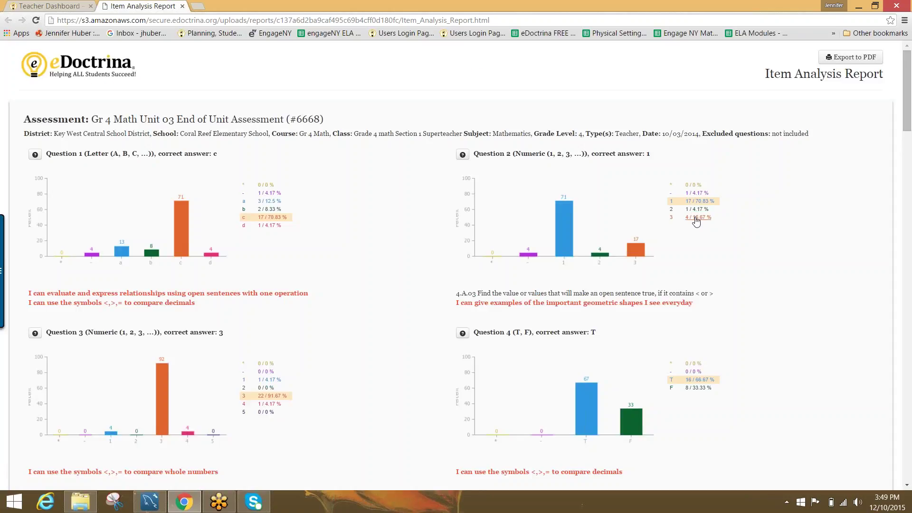
# - View the students who chose answer 3 for question 2 and the content of question 10, closing each pop-up
pyautogui.click(696, 218)
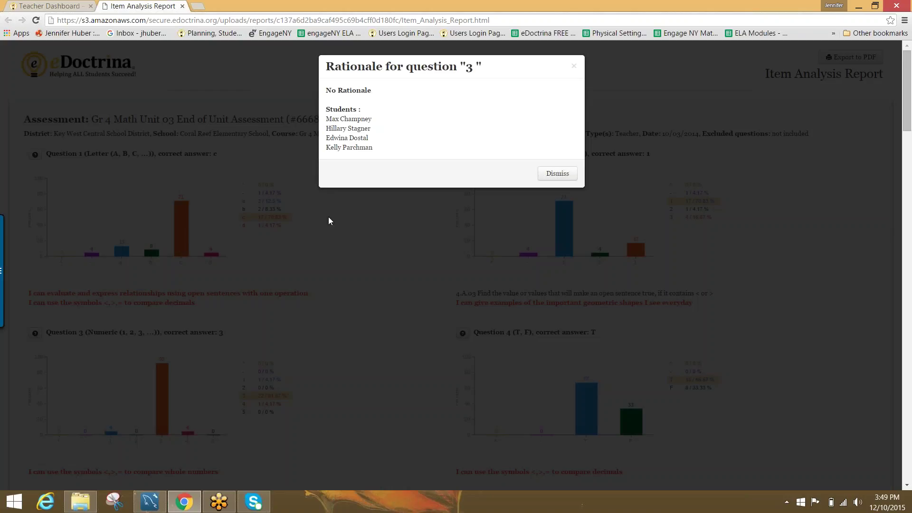
pyautogui.click(557, 174)
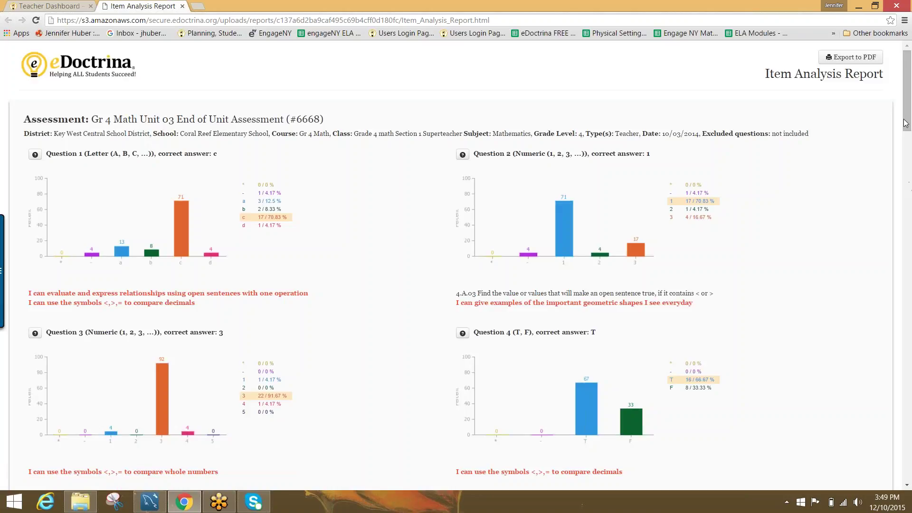
pyautogui.moveTo(905, 120); pyautogui.dragTo(904, 242)
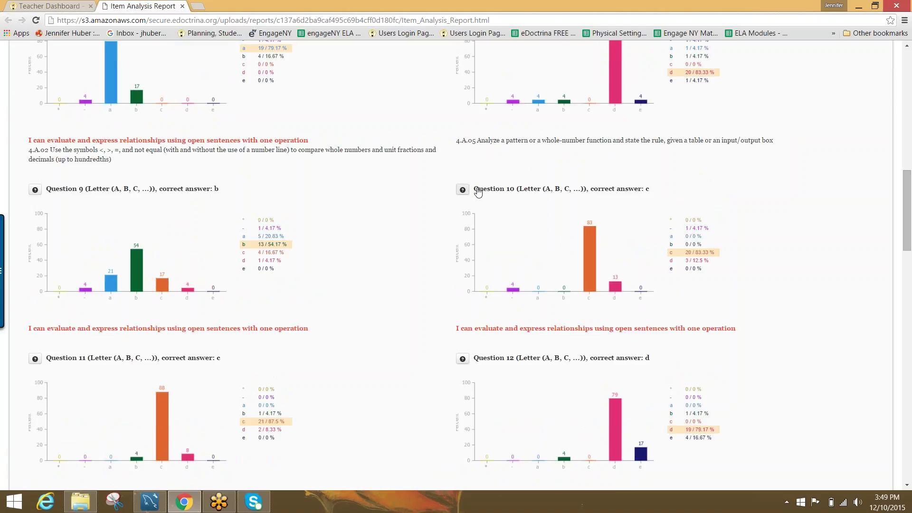
pyautogui.click(462, 189)
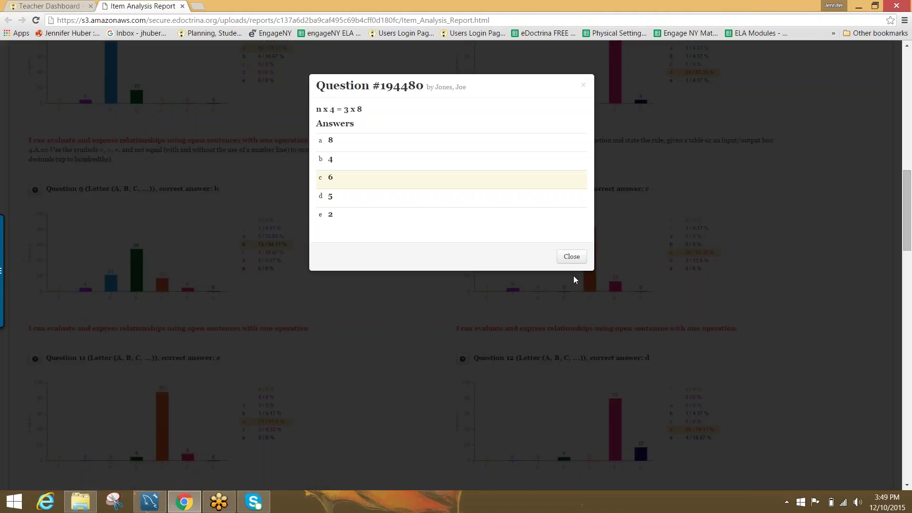
pyautogui.click(572, 257)
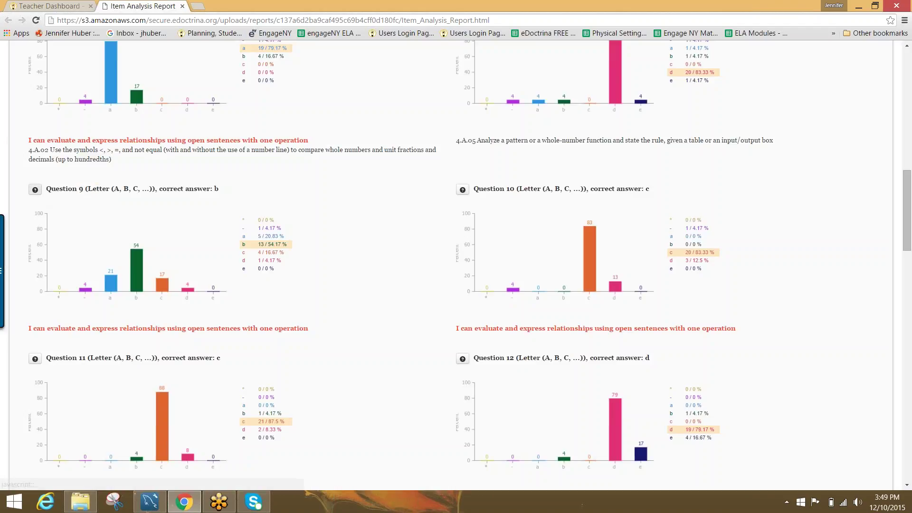
pyautogui.moveTo(907, 227); pyautogui.dragTo(908, 245)
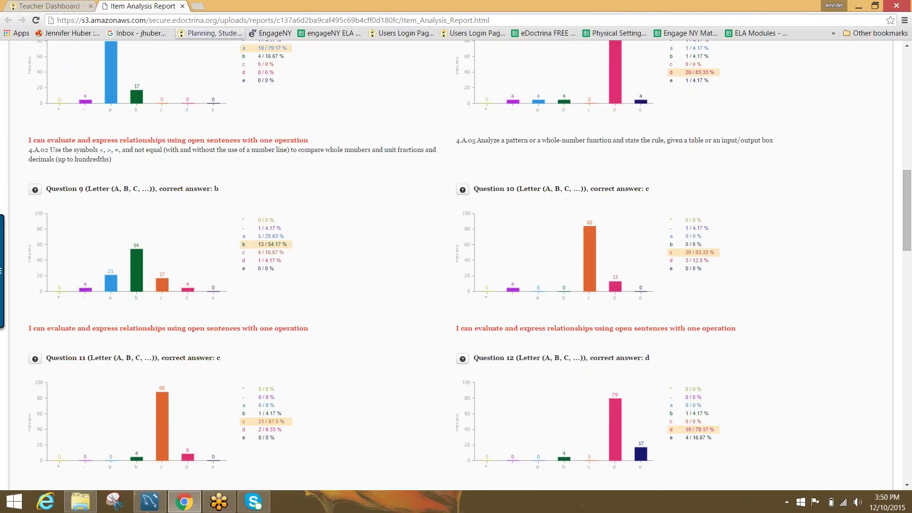
# - Close the Item Analysis report and add Grade 4 Math Section 2 and Section 3 to the selected classes
pyautogui.click(182, 6)
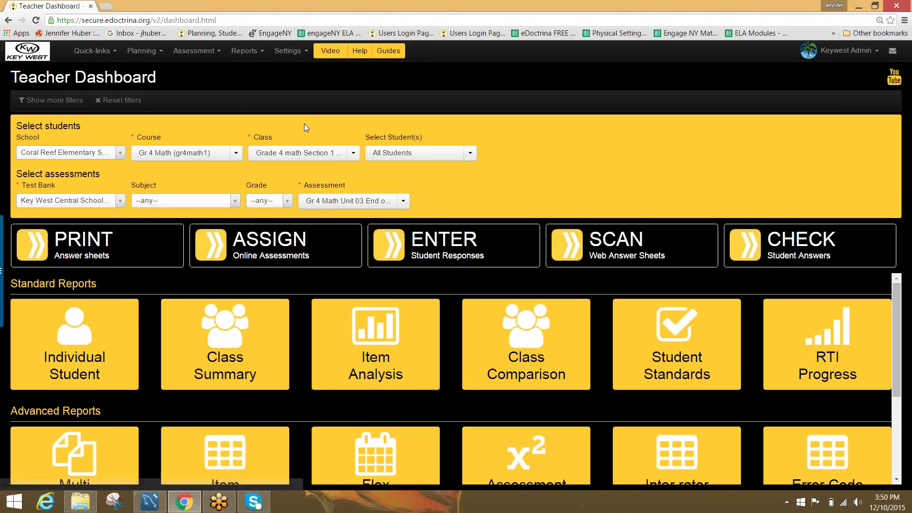
pyautogui.click(333, 153)
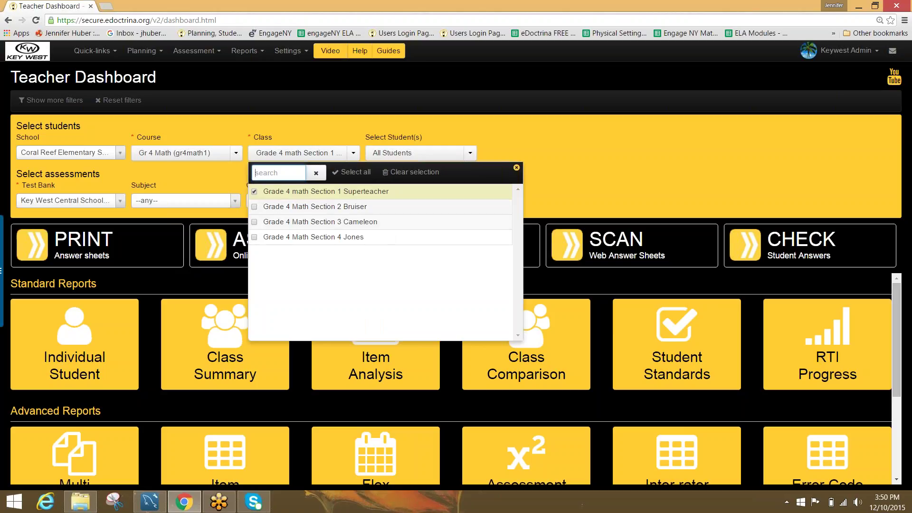
pyautogui.click(314, 206)
pyautogui.click(321, 221)
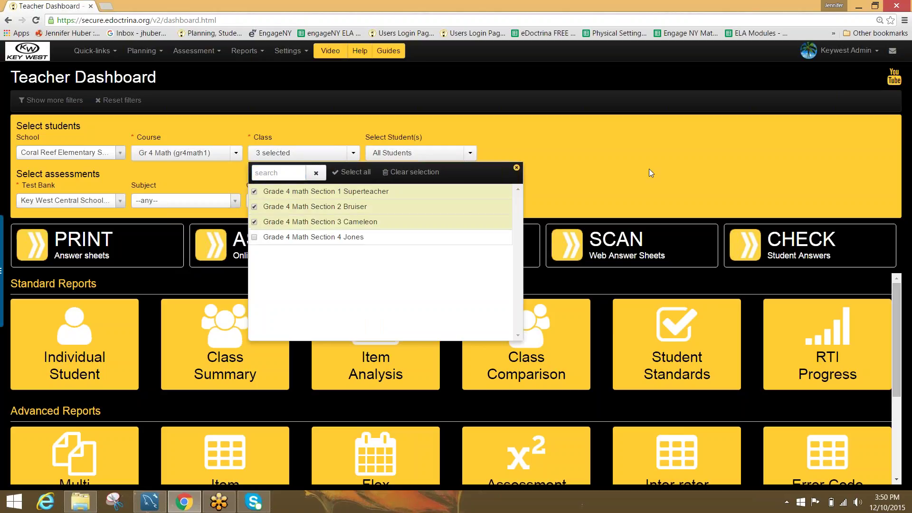
pyautogui.click(649, 172)
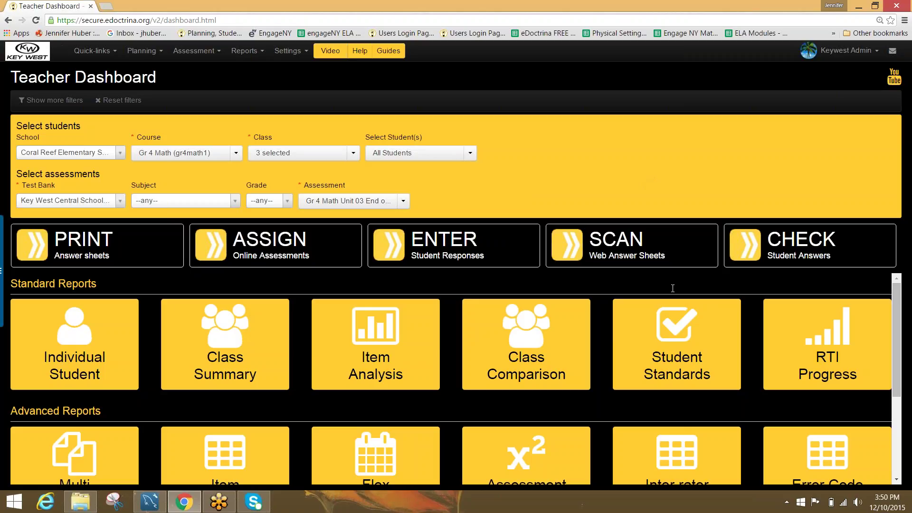
# - Generate the Class Comparison report for the selected classes with a red, yellow and green color scheme and look over its question table
pyautogui.click(577, 350)
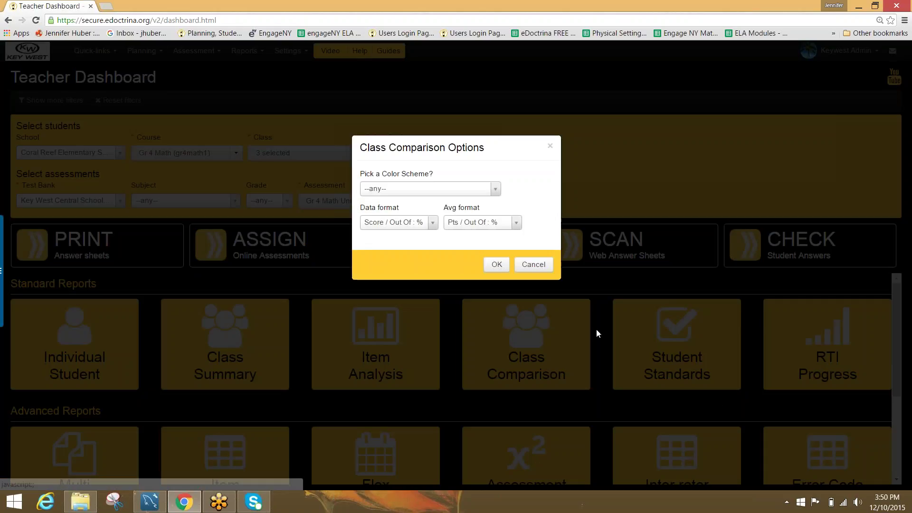
pyautogui.click(467, 189)
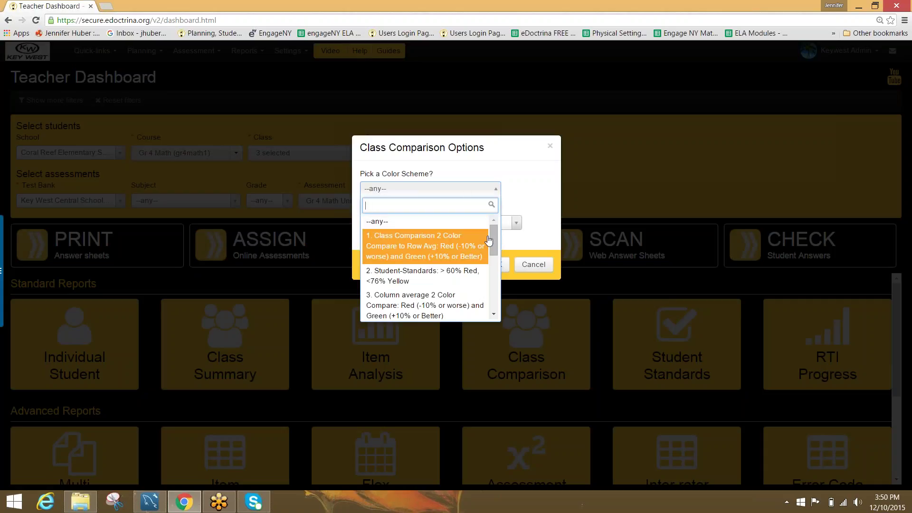
pyautogui.scroll(-2, 475, 270)
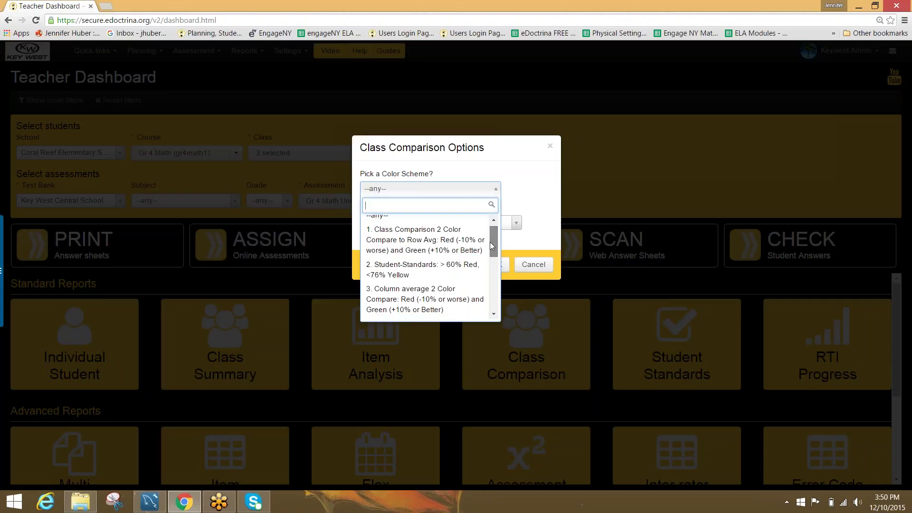
pyautogui.click(504, 269)
pyautogui.click(500, 265)
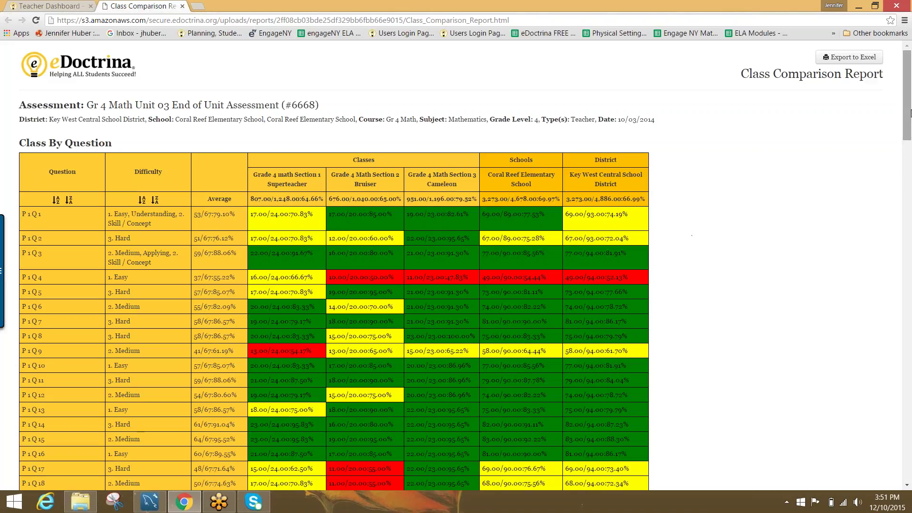
pyautogui.moveTo(911, 119); pyautogui.dragTo(910, 141)
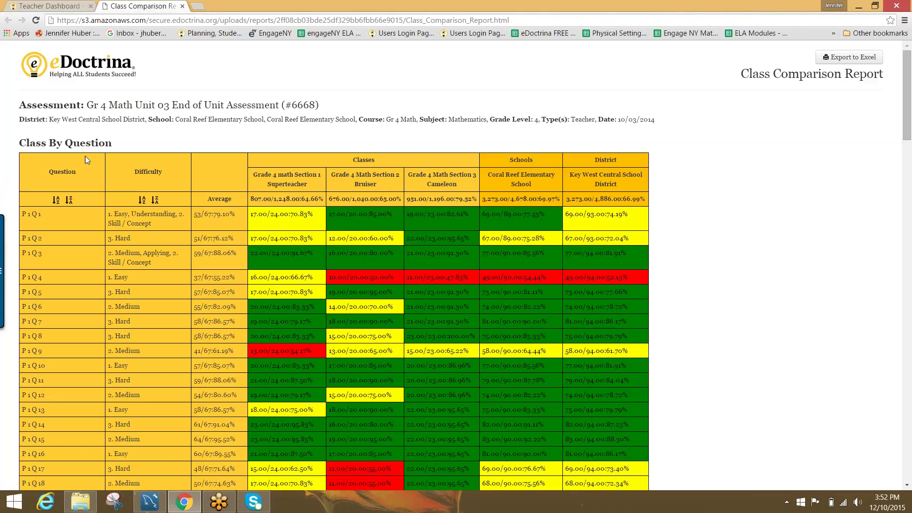
# - Close the Class Comparison report and generate the Student Standards report with Regular, Report Card and Unit standards and no color scheme
pyautogui.click(182, 7)
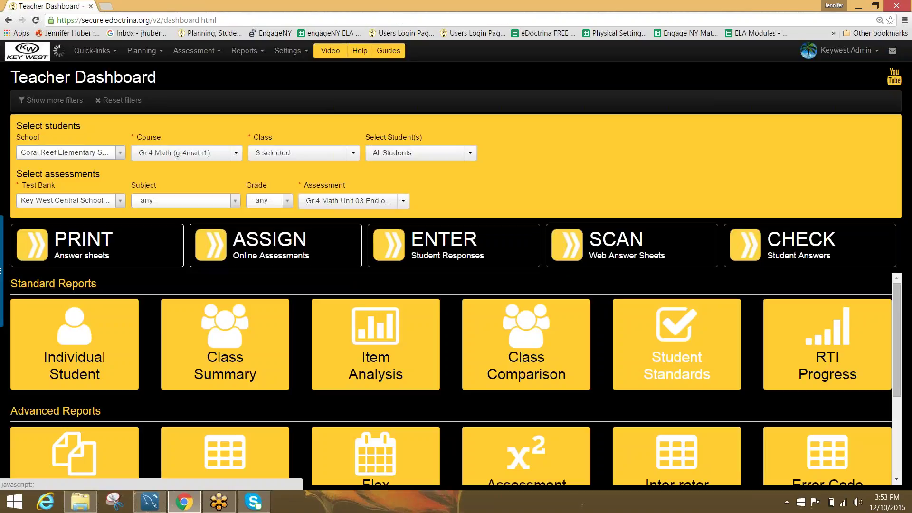
pyautogui.click(684, 358)
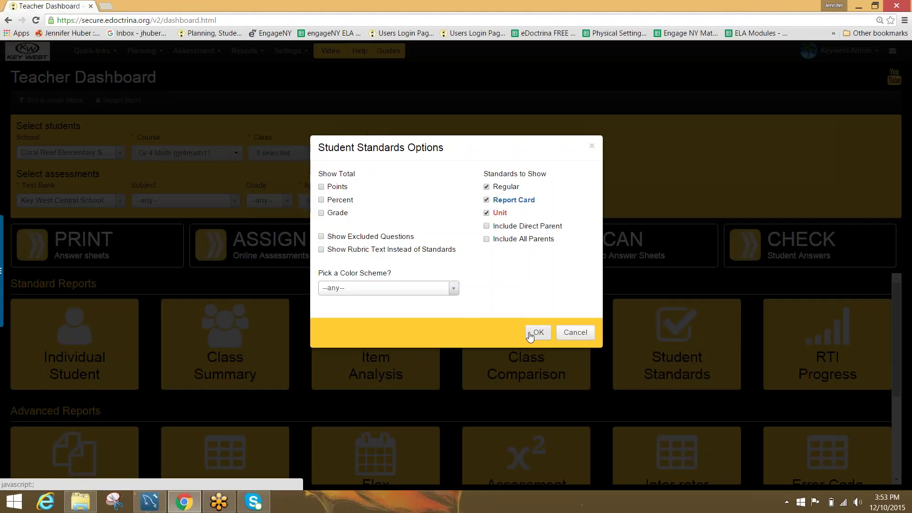
pyautogui.click(538, 333)
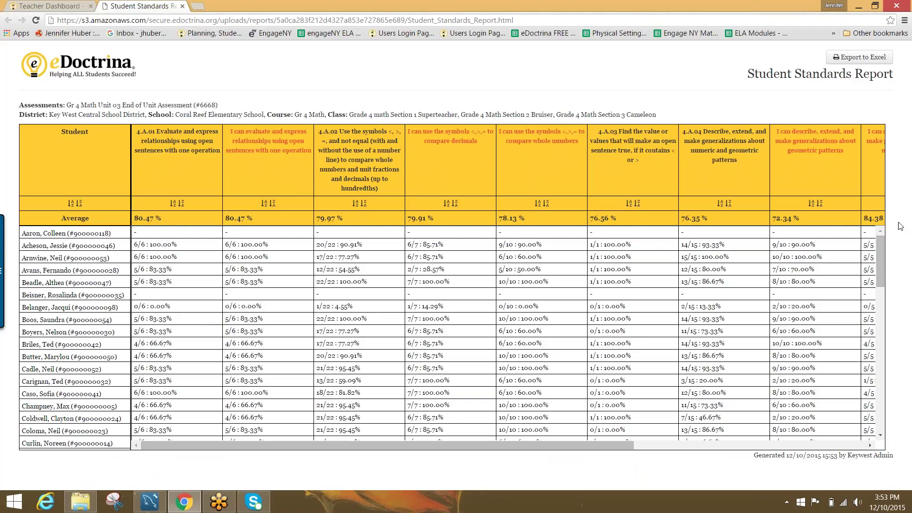
# - Close the uncolored report and rerun Student Standards with the "4. Administrator Snapshot" color scheme, reviewing the color-coded student results
pyautogui.click(182, 6)
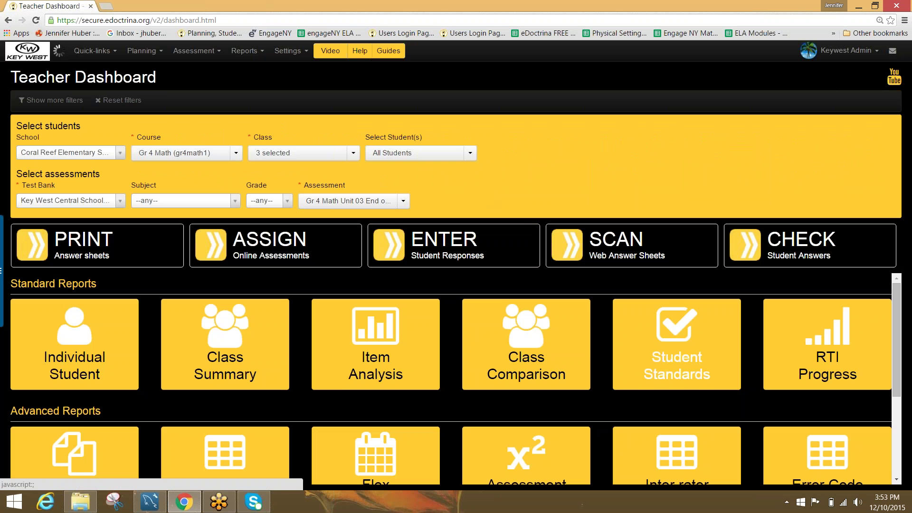
pyautogui.click(676, 366)
pyautogui.click(454, 291)
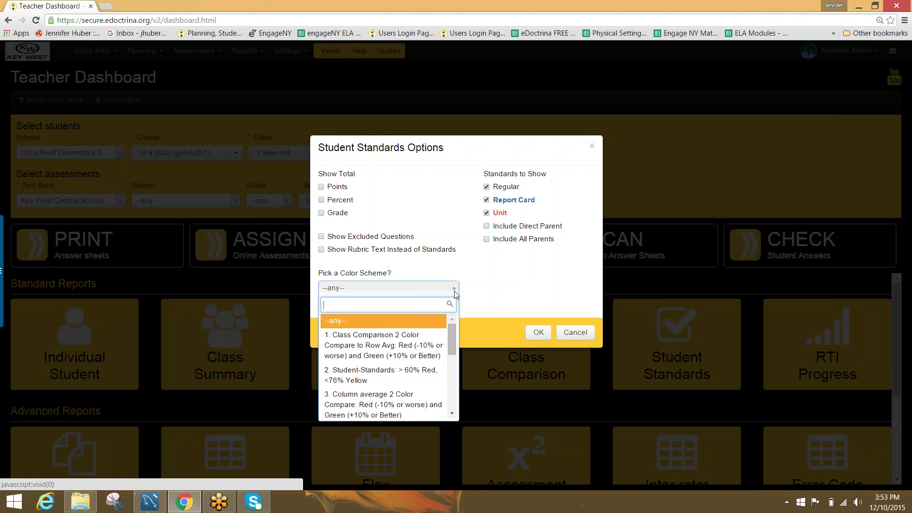
pyautogui.scroll(-3, 413, 366)
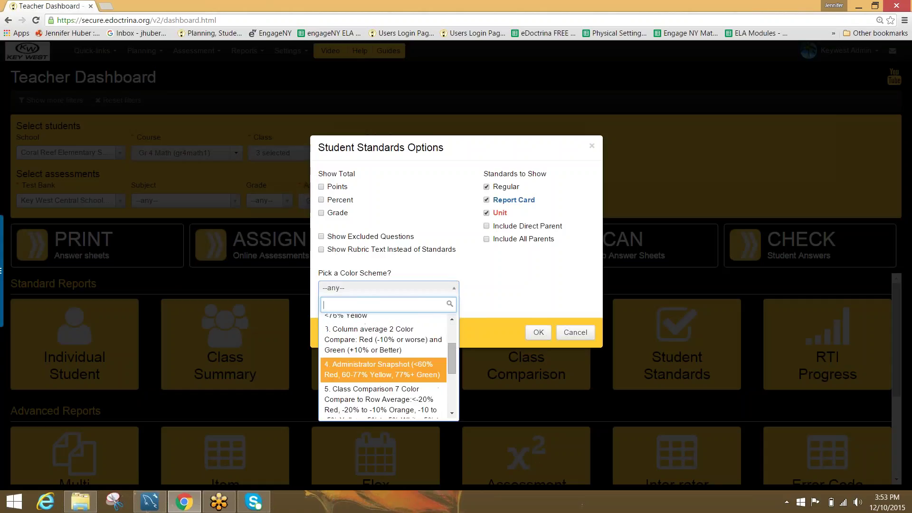
pyautogui.click(412, 344)
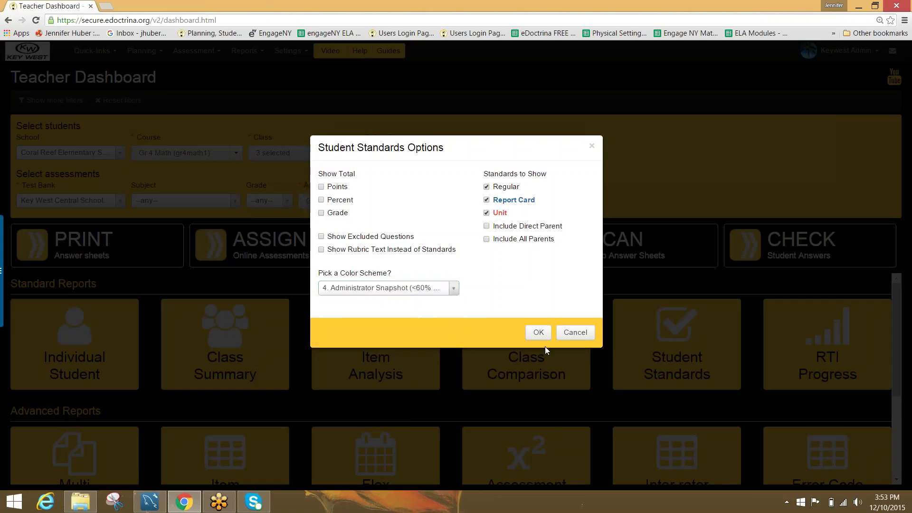
pyautogui.click(538, 332)
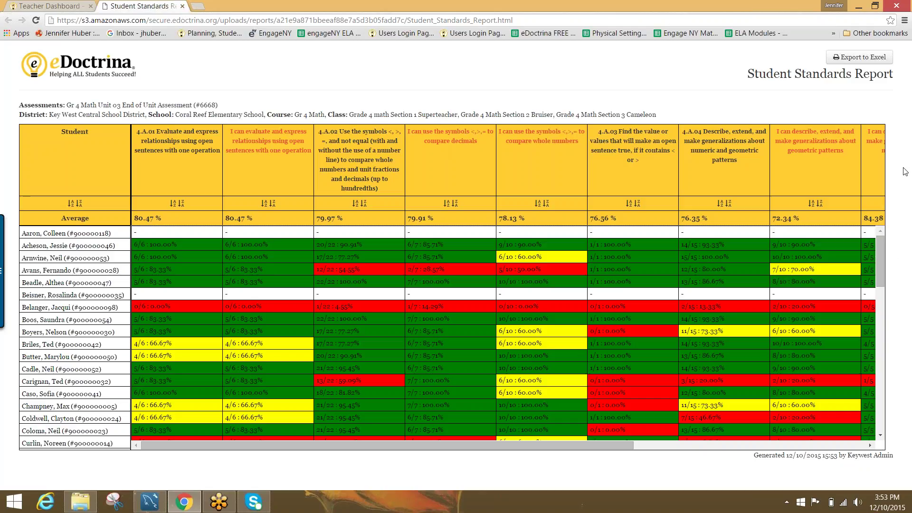
pyautogui.moveTo(880, 261); pyautogui.dragTo(881, 342)
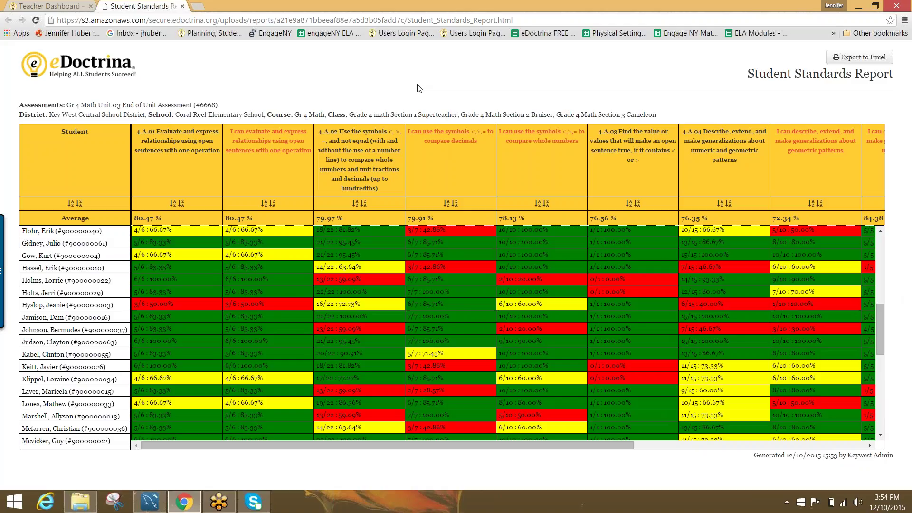
# - Close the Student Standards report and generate the RTI Progress report without any additional filters
pyautogui.click(182, 6)
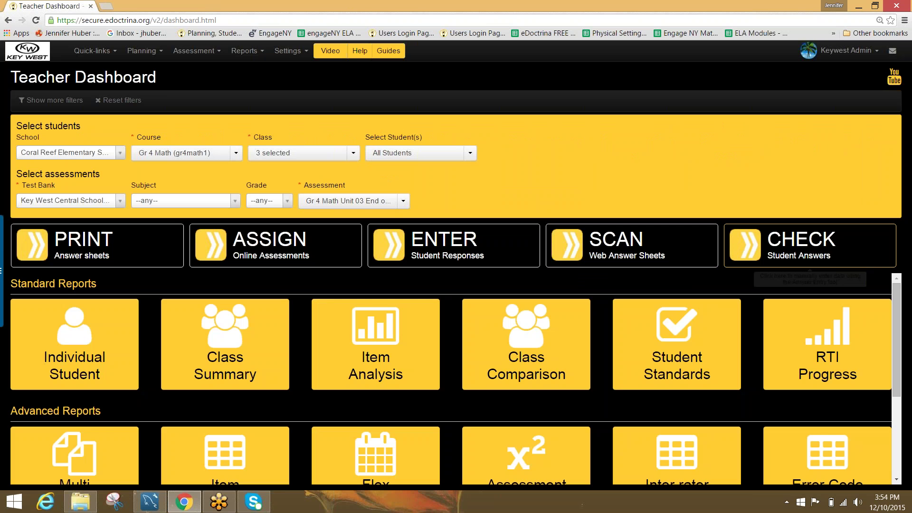
pyautogui.click(838, 338)
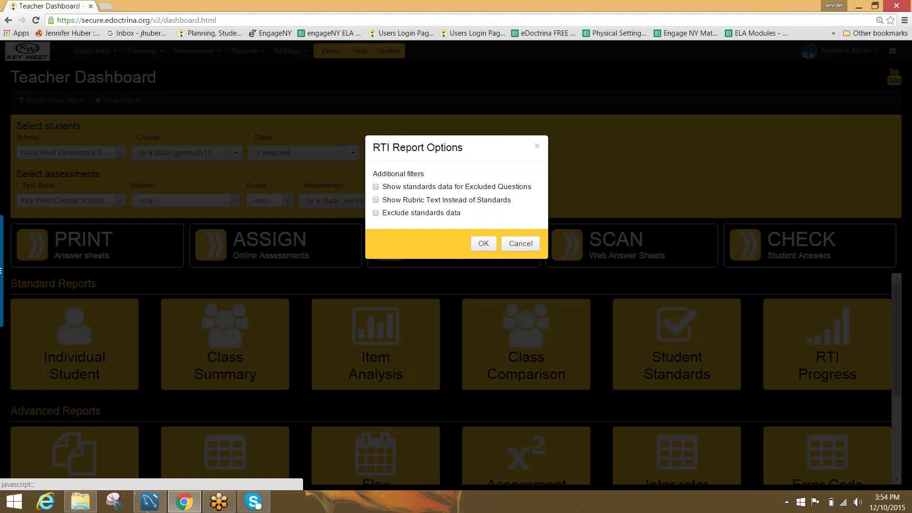
pyautogui.click(478, 253)
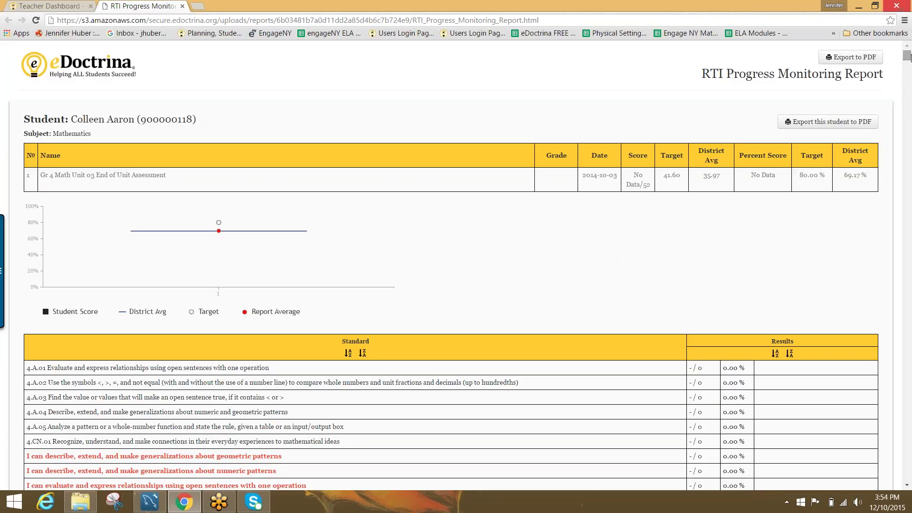
# - Examine the second student's score, target, district average, chart and standards results in the RTI Progress Monitoring report
pyautogui.moveTo(908, 57); pyautogui.dragTo(908, 64)
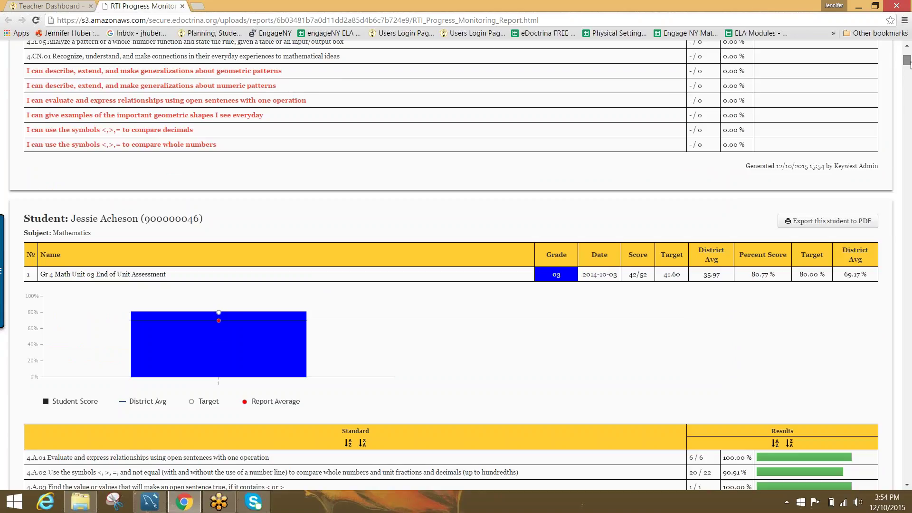
pyautogui.moveTo(907, 62); pyautogui.dragTo(907, 62)
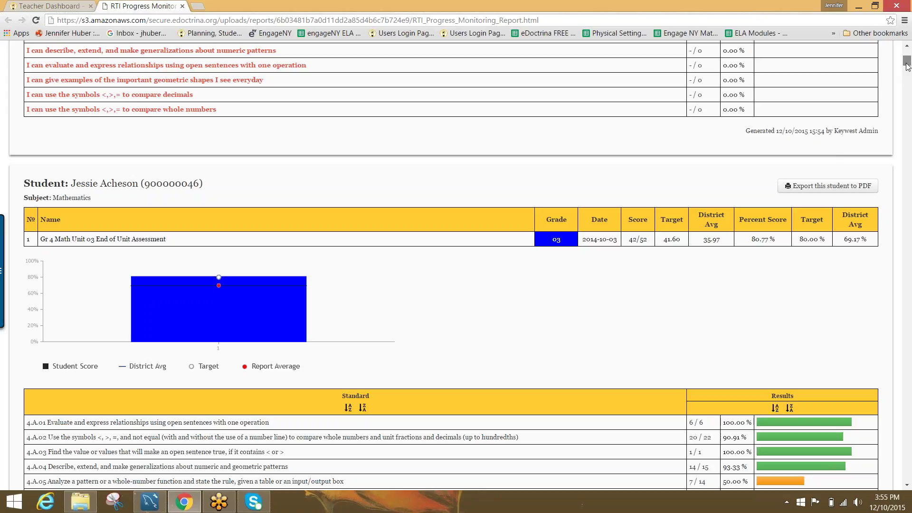
pyautogui.moveTo(907, 66); pyautogui.dragTo(907, 68)
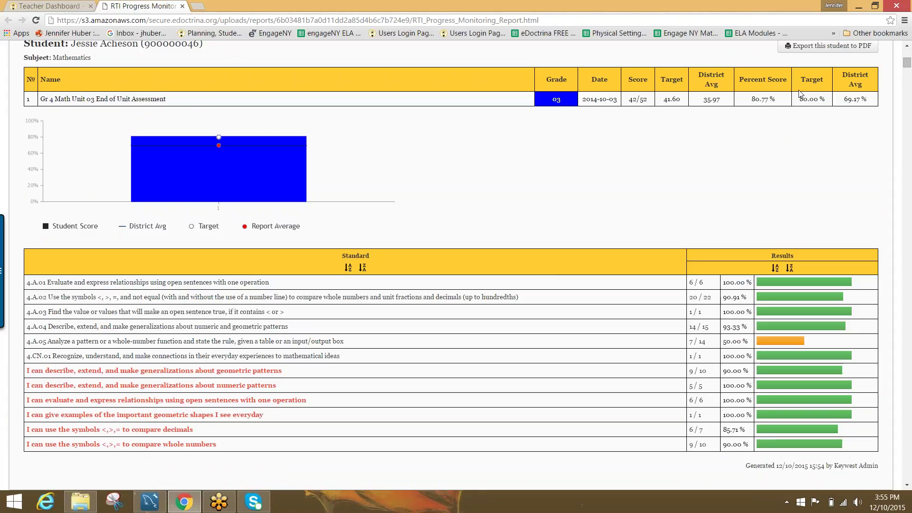
pyautogui.moveTo(908, 62); pyautogui.dragTo(907, 52)
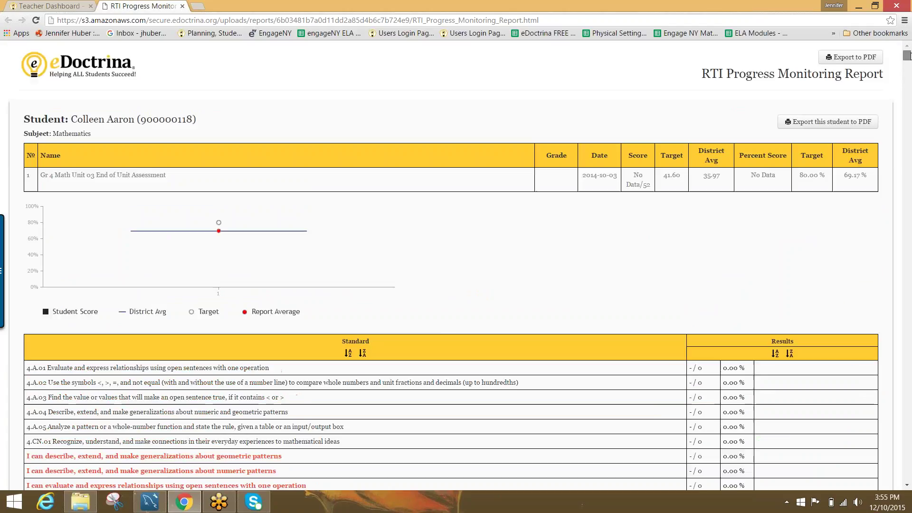
# - Close the RTI Progress Monitoring report and its options, and check the assessment selection list
pyautogui.click(180, 5)
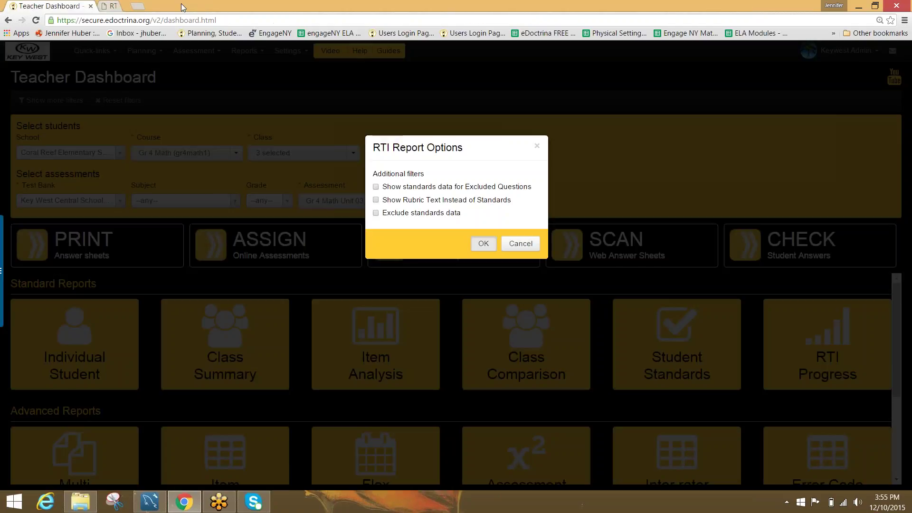
pyautogui.press('Escape')
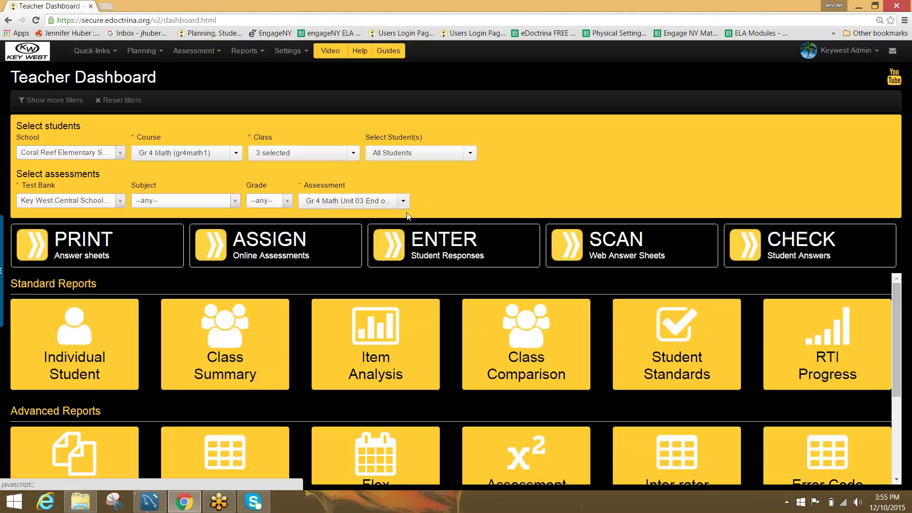
pyautogui.click(402, 201)
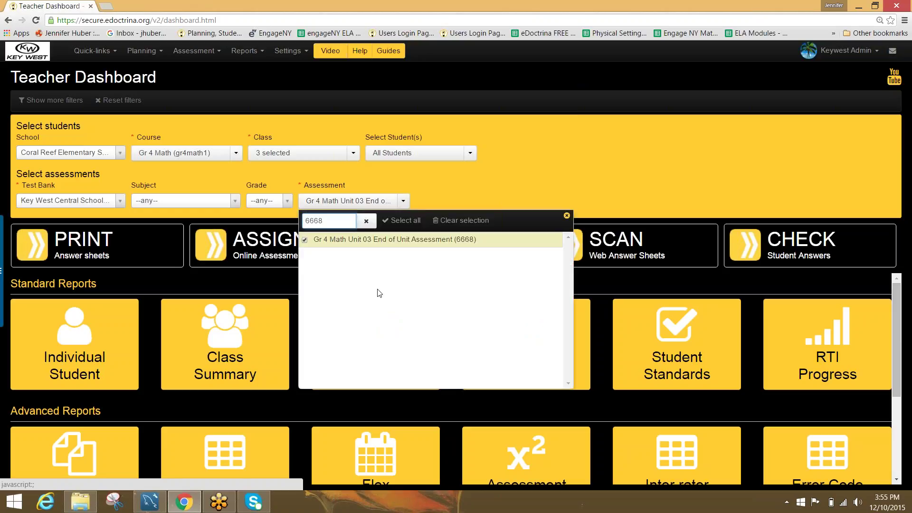
pyautogui.click(361, 235)
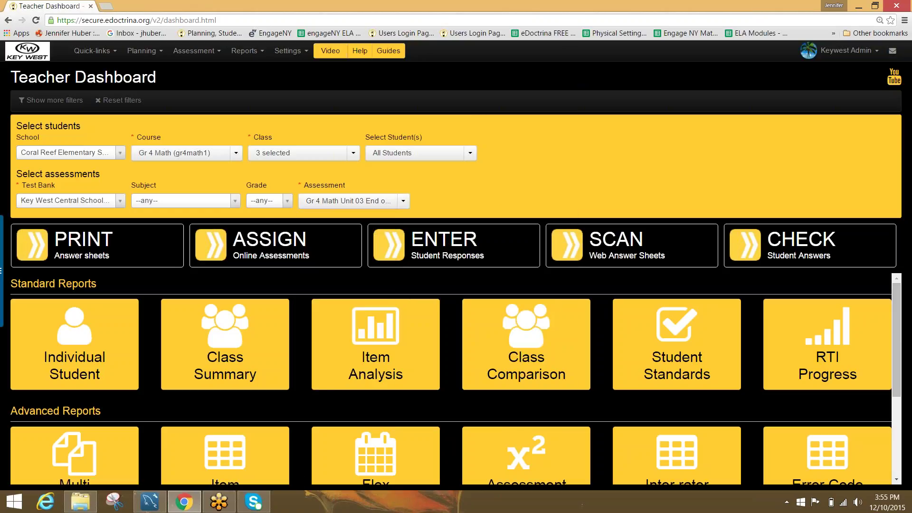
# - Search the assessment list for "math" and add Gr 4 Math Unit 3 Pre Assessment (6664) to the selected assessments
pyautogui.click(349, 201)
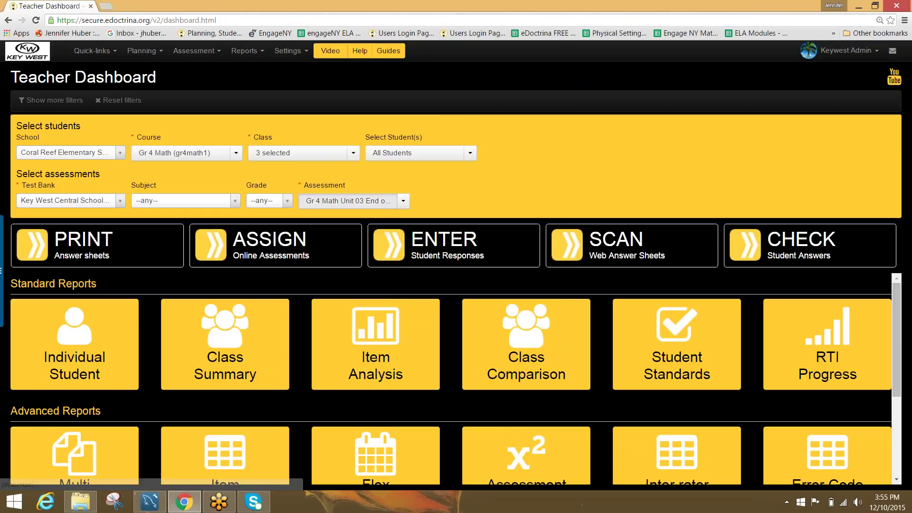
pyautogui.press('BackSpace')
pyautogui.press('BackSpace')
pyautogui.press('BackSpace')
pyautogui.press('BackSpace')
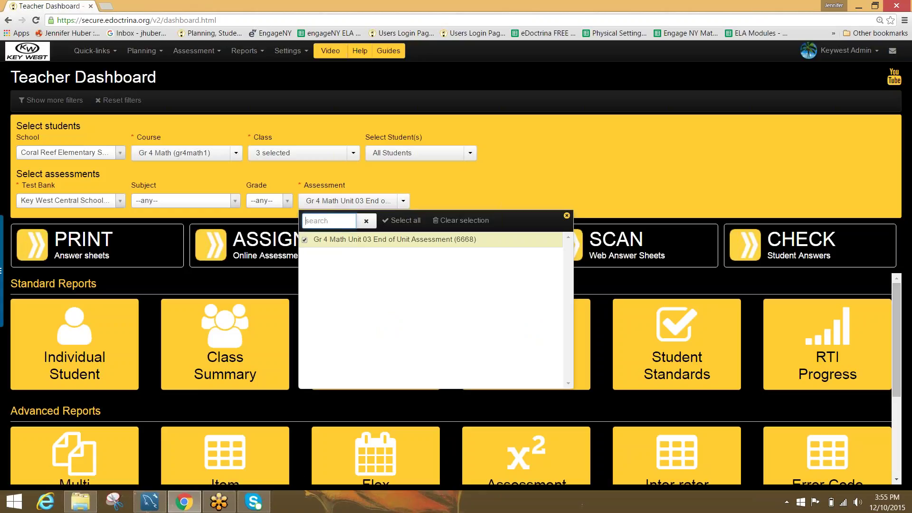
pyautogui.write('math')
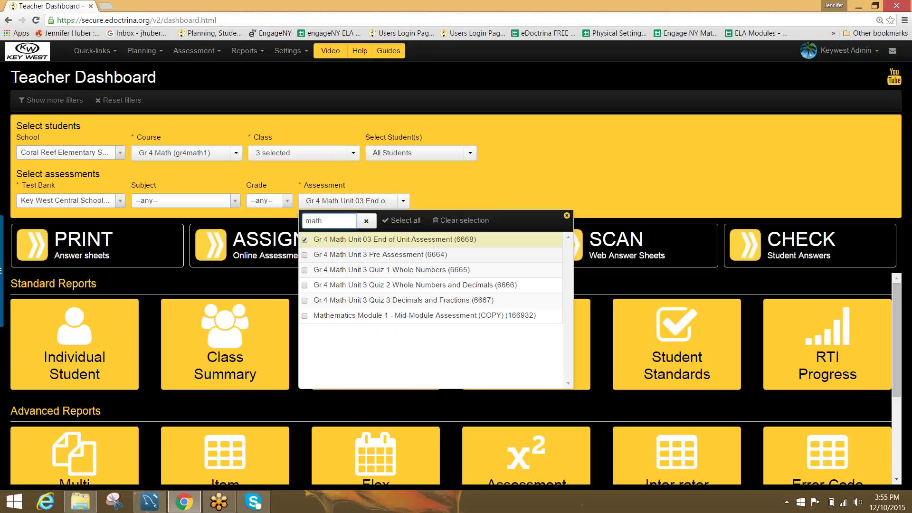
pyautogui.click(305, 255)
pyautogui.click(579, 151)
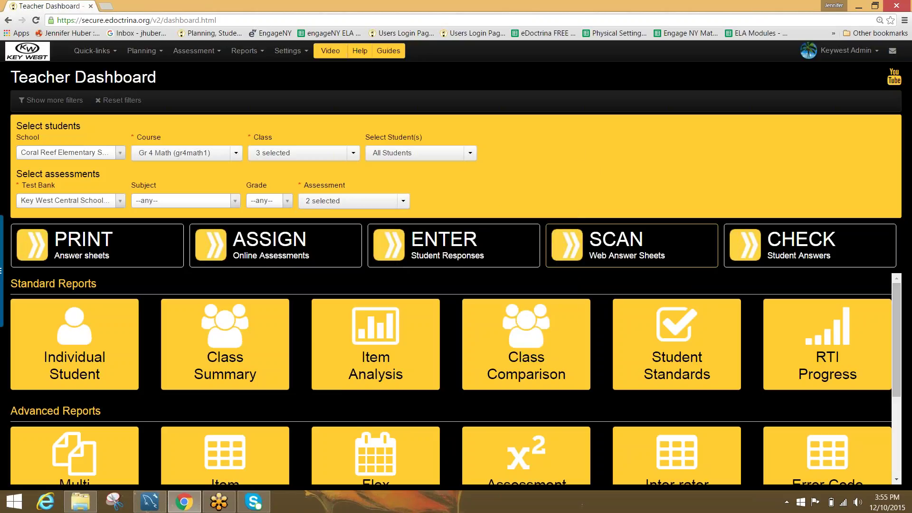
# - Generate the RTI Progress report without additional filters, review the second student's results on both assessments, and close the report
pyautogui.click(829, 371)
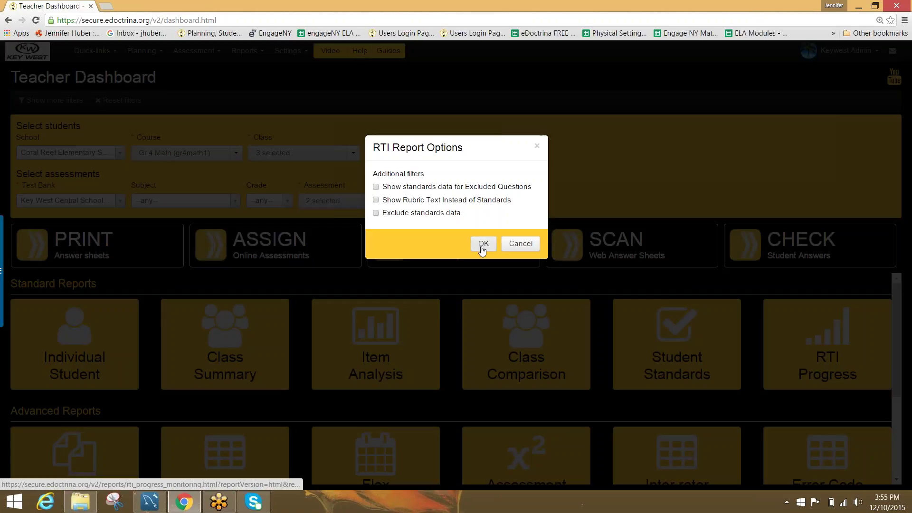
pyautogui.click(483, 243)
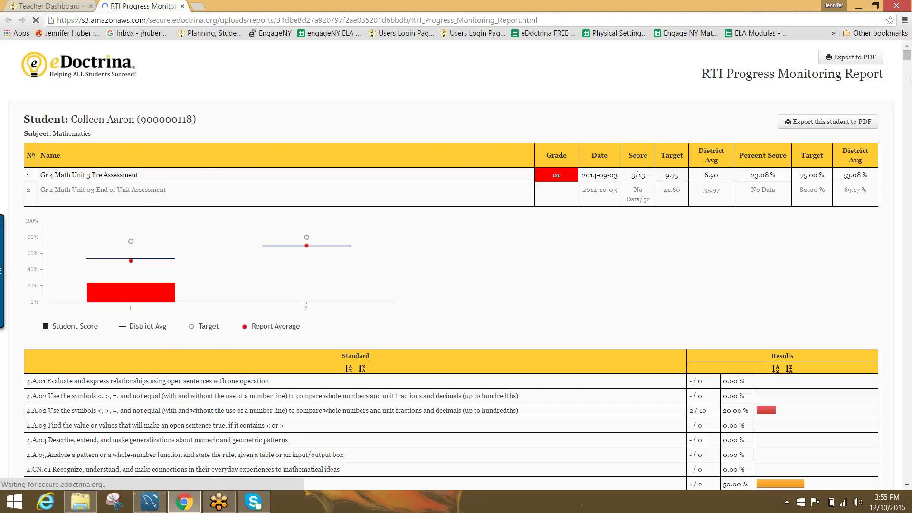
pyautogui.moveTo(907, 56); pyautogui.dragTo(908, 66)
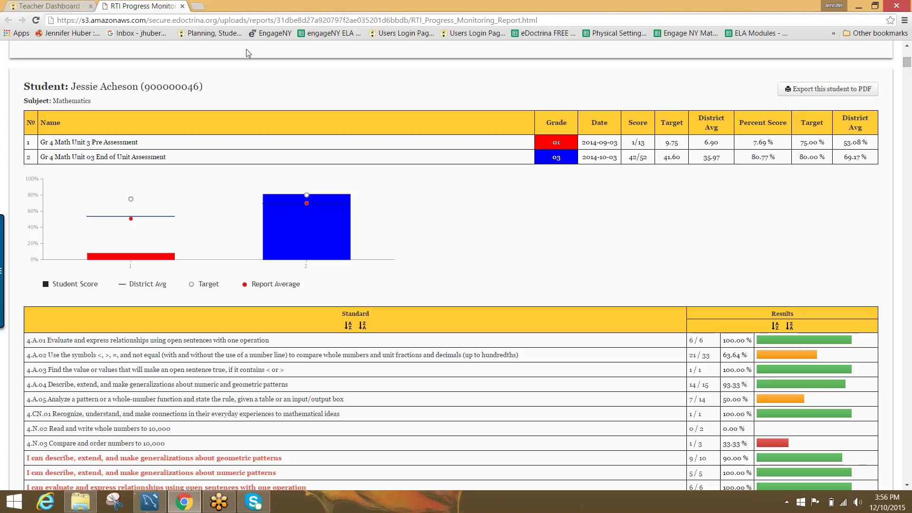
pyautogui.click(183, 6)
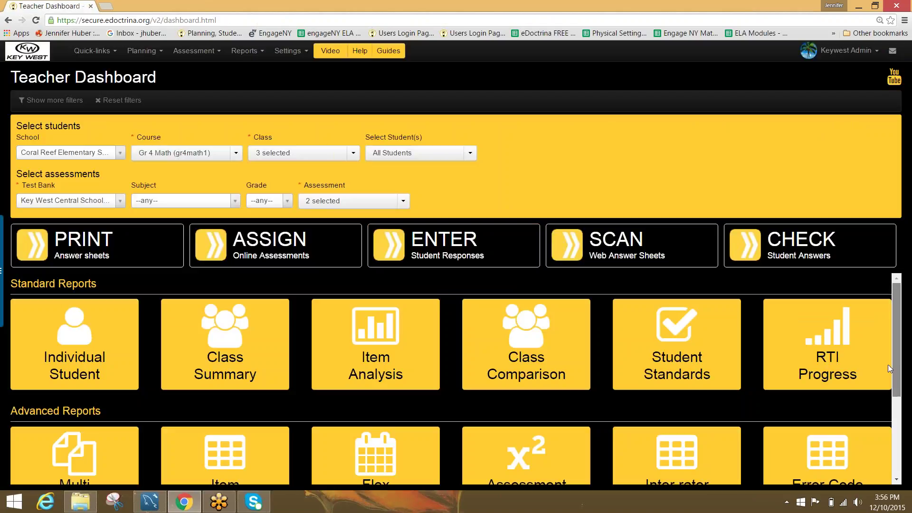
# - Run the Multi Assessment advanced report with ESL as an additional hierarchy level
pyautogui.moveTo(893, 343); pyautogui.dragTo(907, 426)
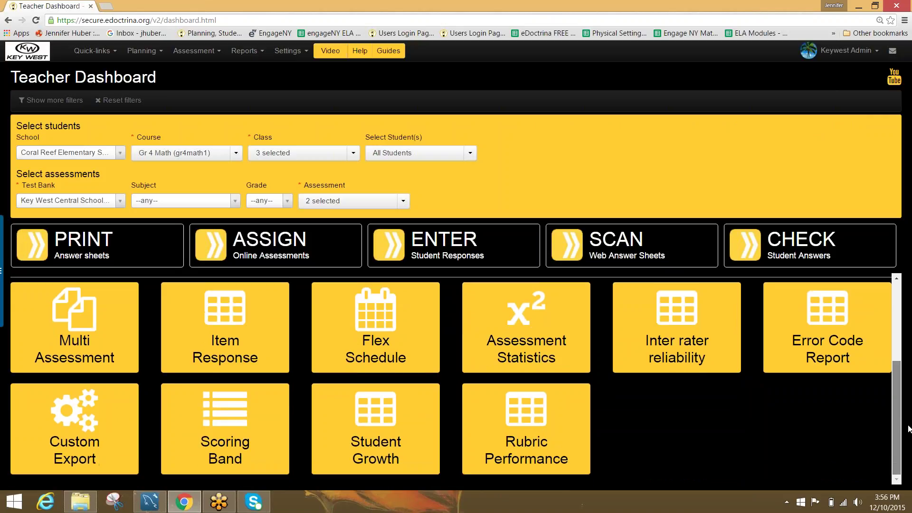
pyautogui.moveTo(896, 404)
pyautogui.mouseDown()
pyautogui.moveTo(891, 360)
pyautogui.moveTo(895, 396)
pyautogui.mouseUp()
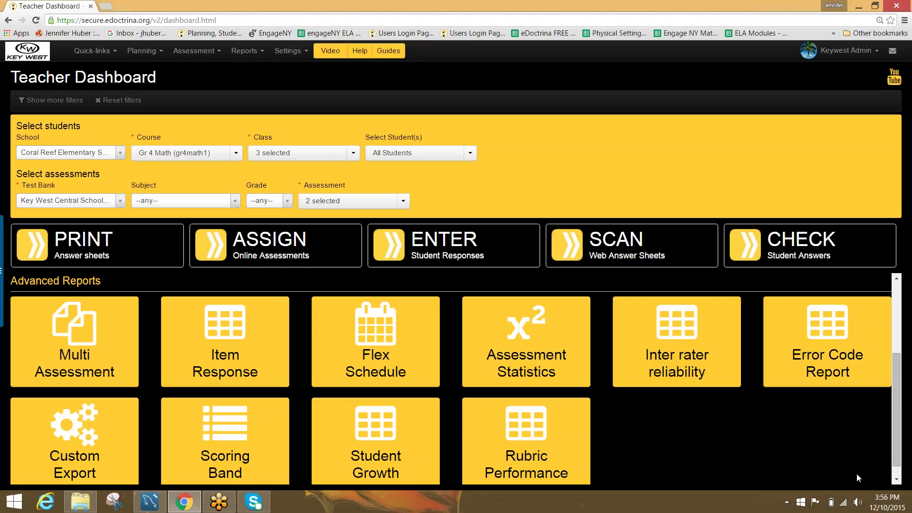
pyautogui.click(98, 350)
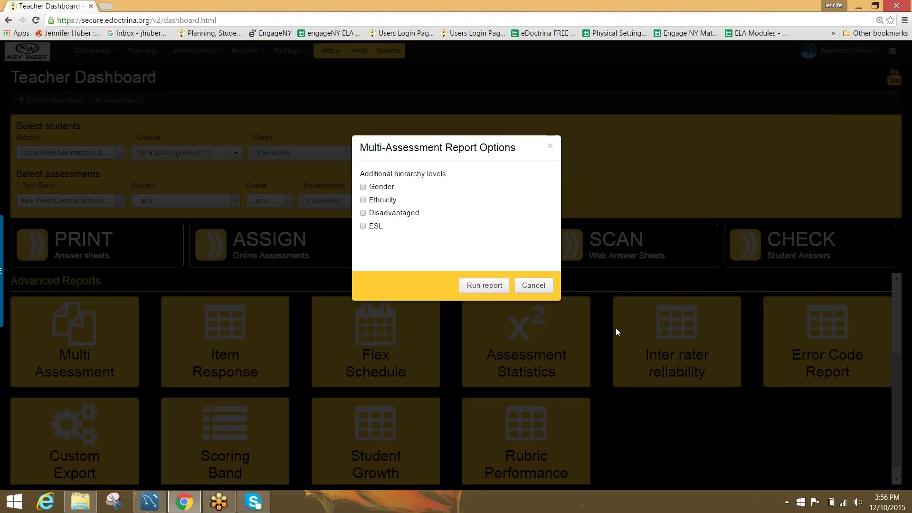
pyautogui.click(363, 227)
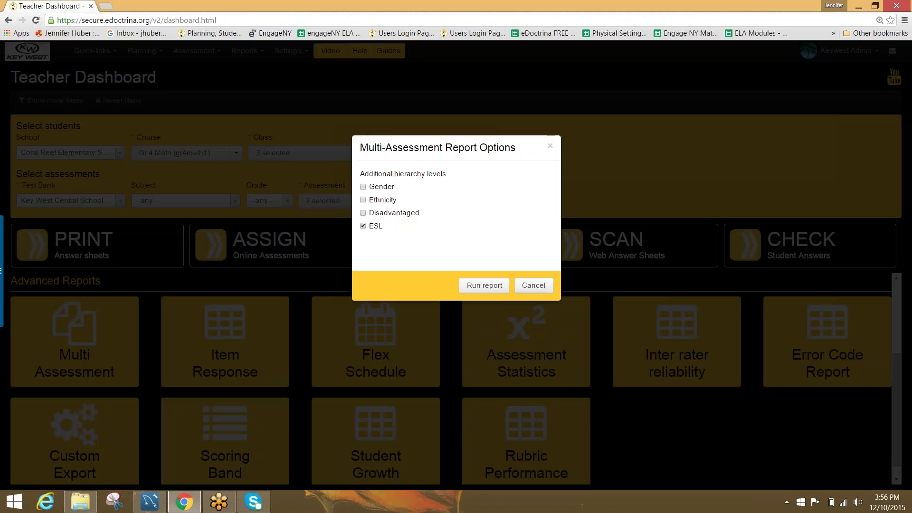
pyautogui.click(478, 287)
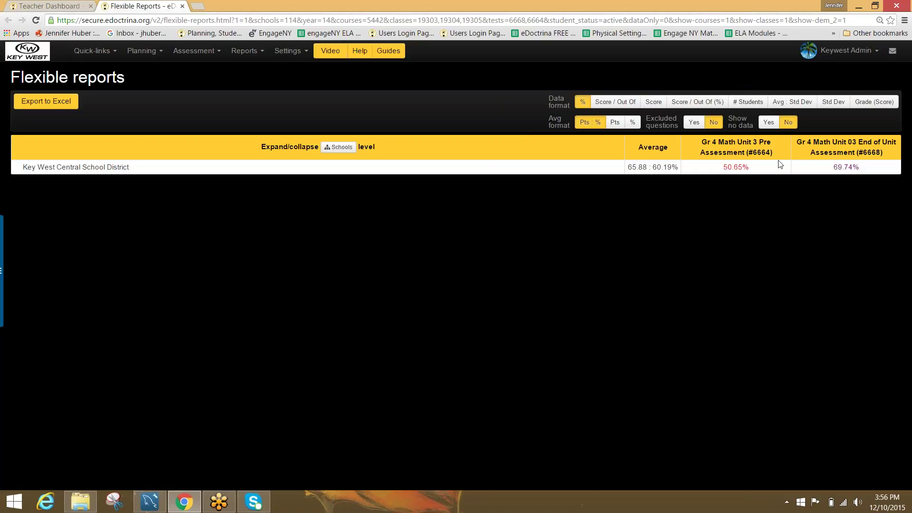
# - Expand the flexible report through the Schools, Courses, Classes, ESL and Students levels
pyautogui.click(343, 148)
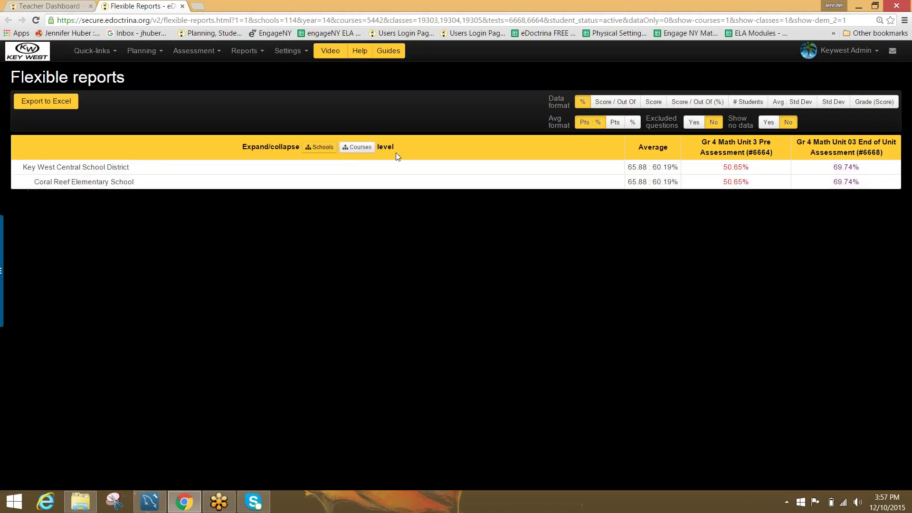
pyautogui.click(354, 147)
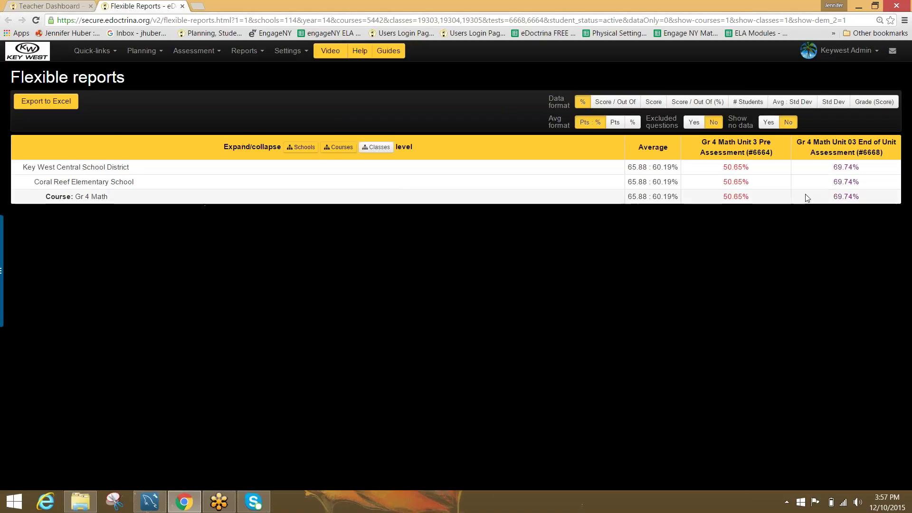
pyautogui.click(376, 147)
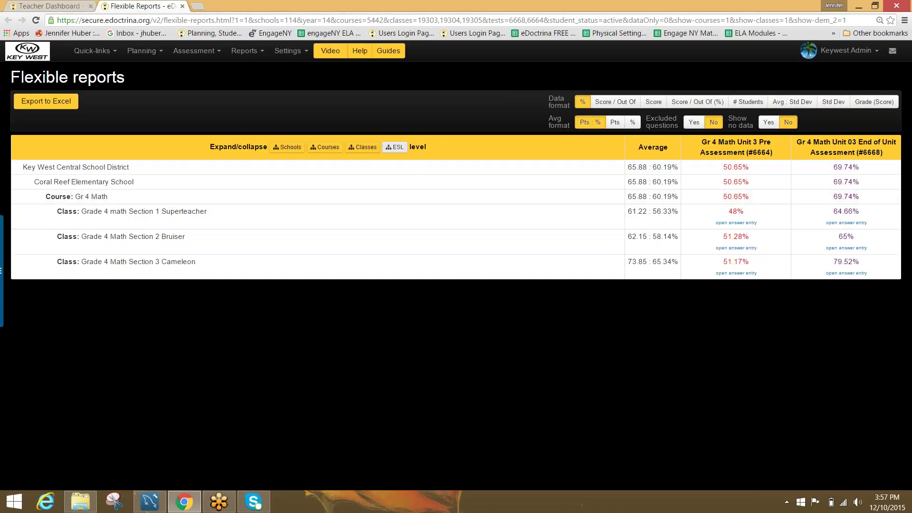
pyautogui.click(394, 148)
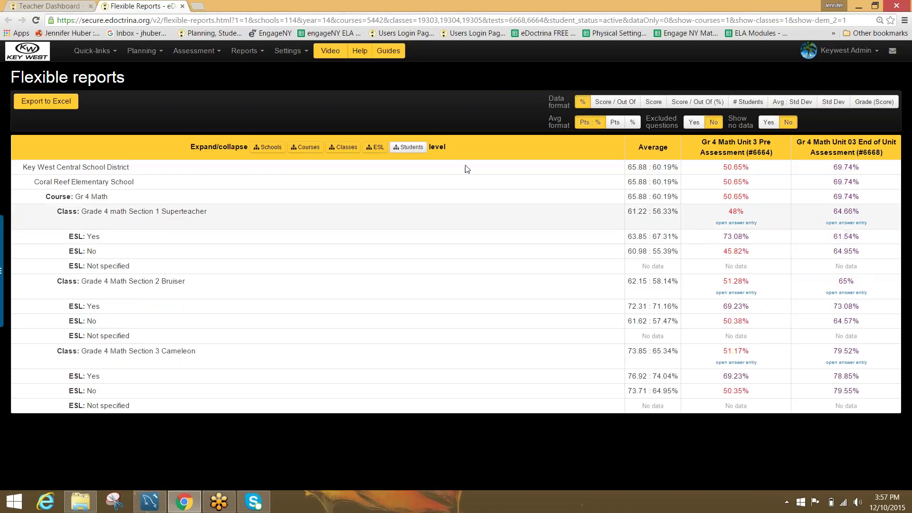
pyautogui.click(408, 147)
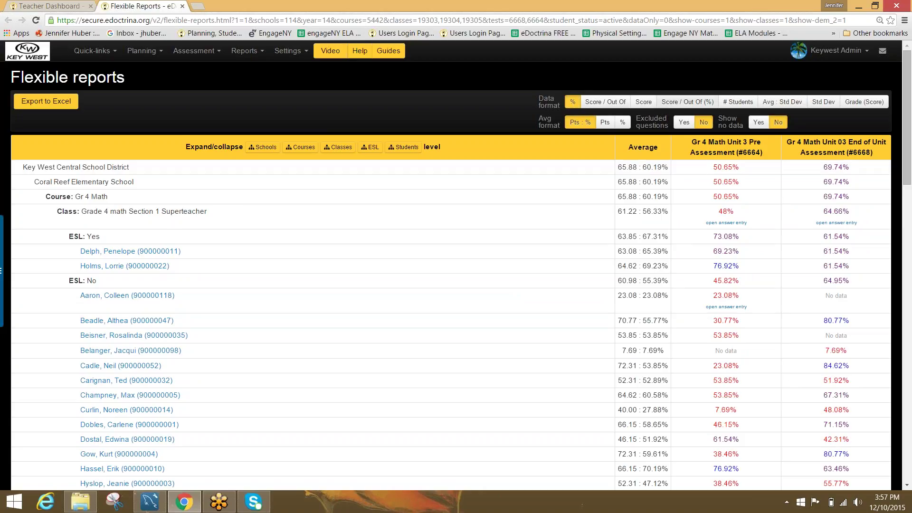
# - Switch the report's data format to Score and on to Grade (Score), look through the student rows, and close the report
pyautogui.click(644, 101)
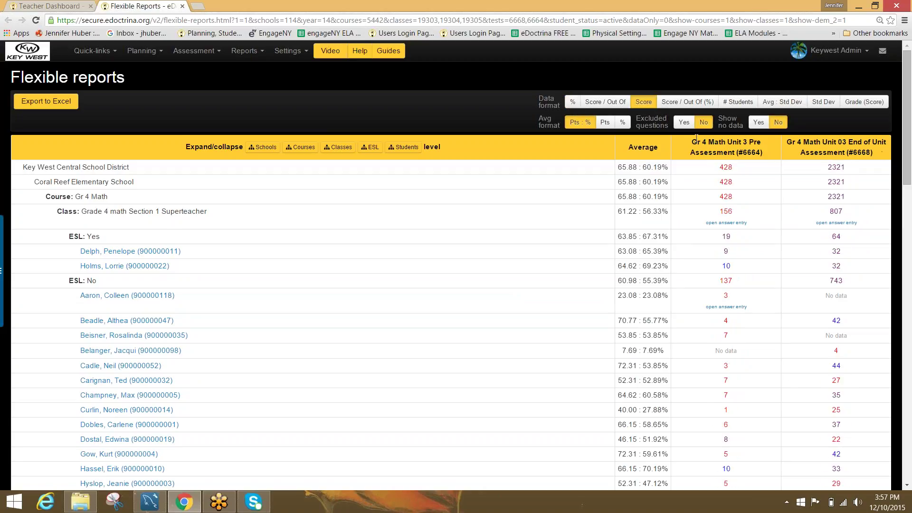
pyautogui.click(877, 103)
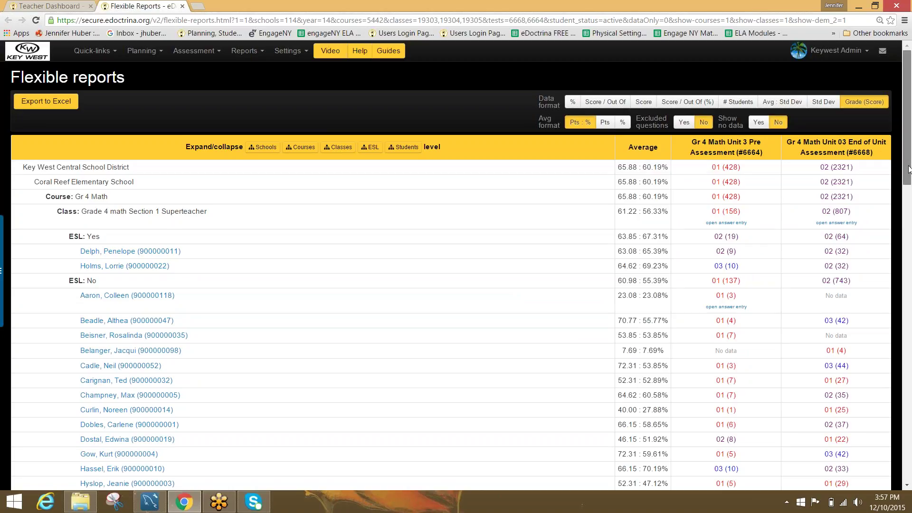
pyautogui.scroll(-10, 908, 169)
pyautogui.scroll(10, 908, 169)
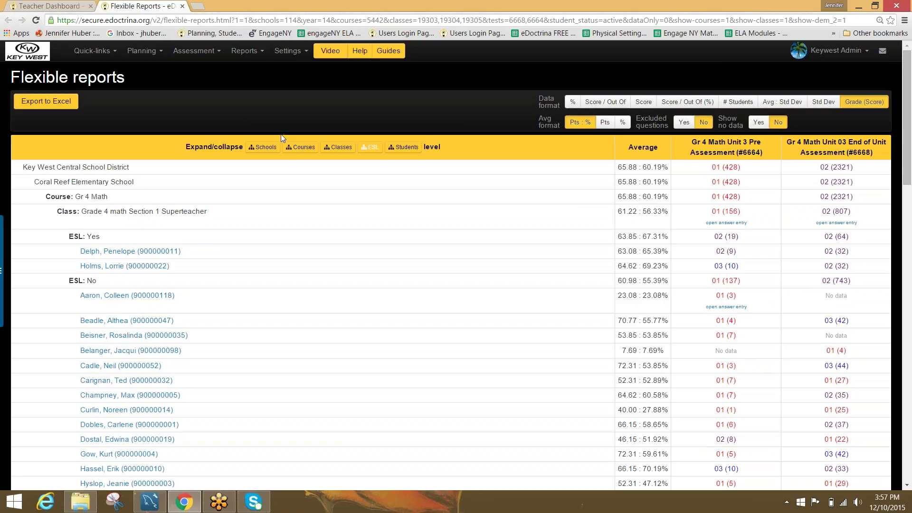
pyautogui.click(182, 6)
# - Generate the Scoring Band report for the two selected assessments, review the band distribution, and close it
pyautogui.scroll(-1, 507, 308)
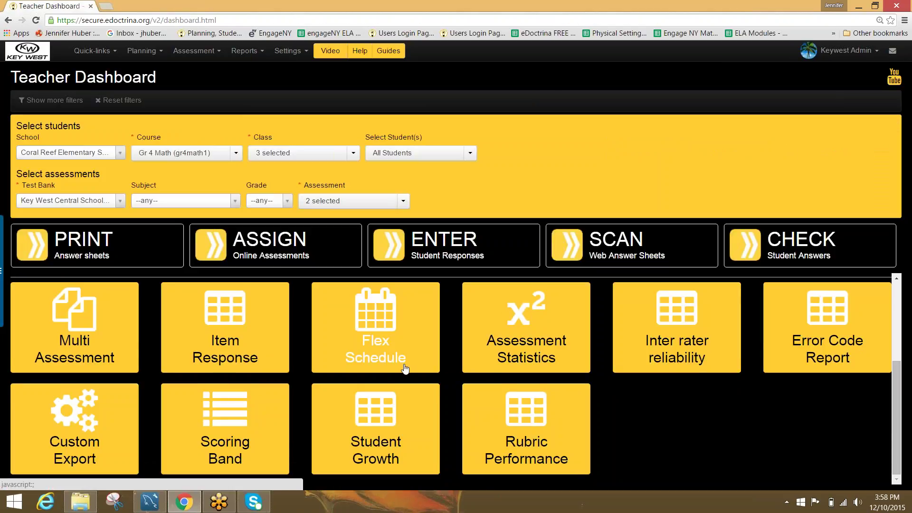
pyautogui.click(248, 435)
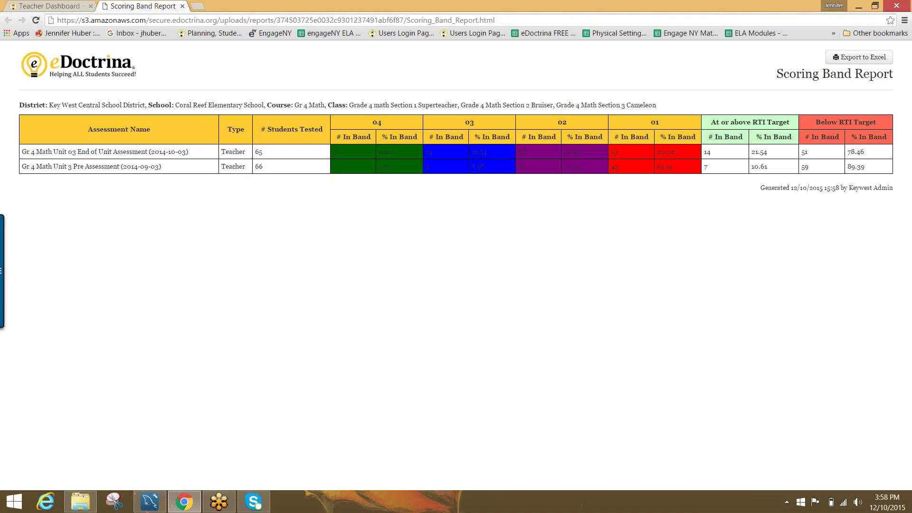
pyautogui.click(182, 6)
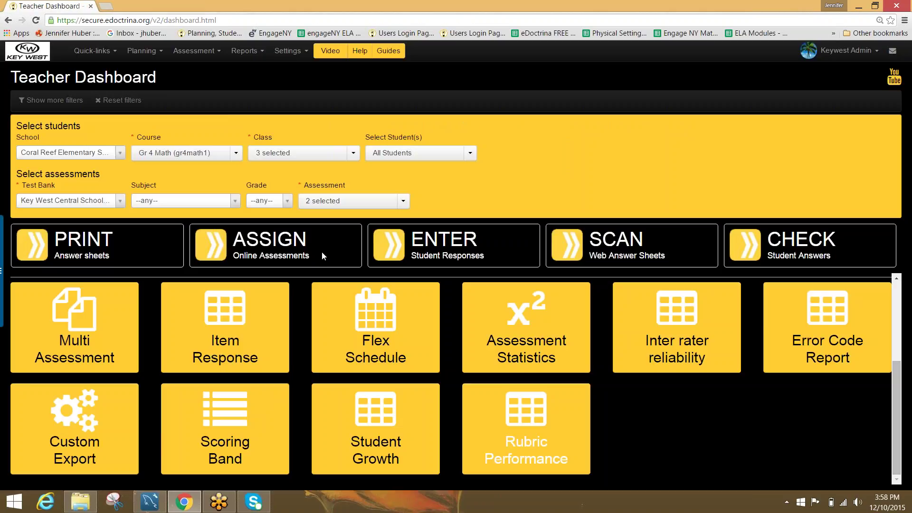
# - Run the Student Growth report in Percent / Points format with the growth column shown
pyautogui.click(386, 429)
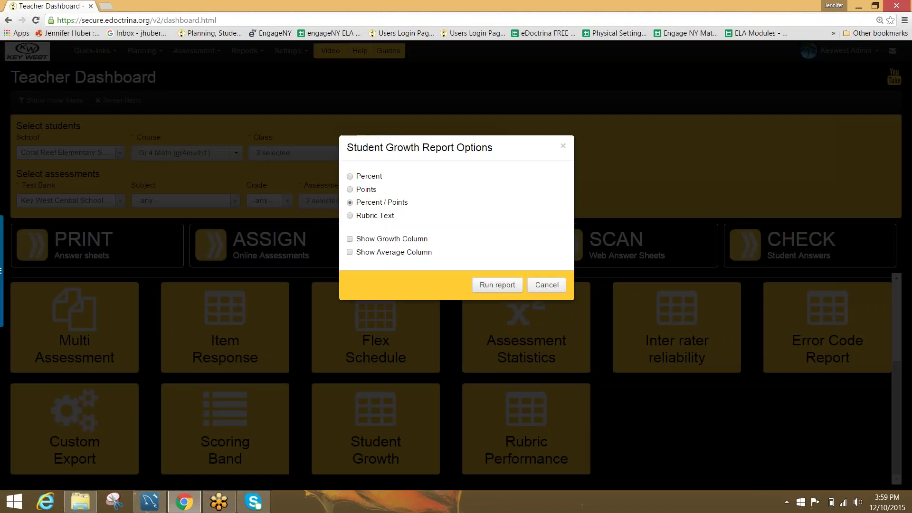
pyautogui.click(350, 239)
pyautogui.click(497, 285)
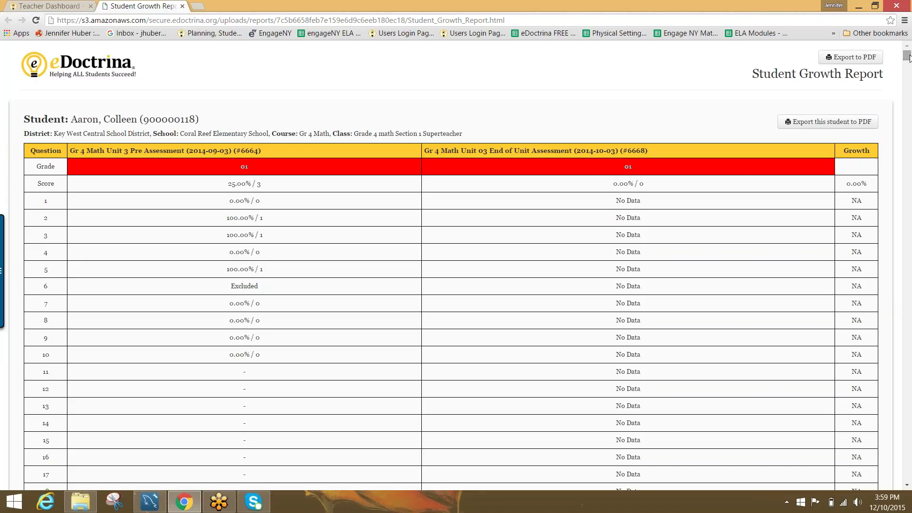
# - Review the second student's question-by-question growth between the two assessments, and close the Student Growth report and its options
pyautogui.moveTo(909, 56); pyautogui.dragTo(908, 63)
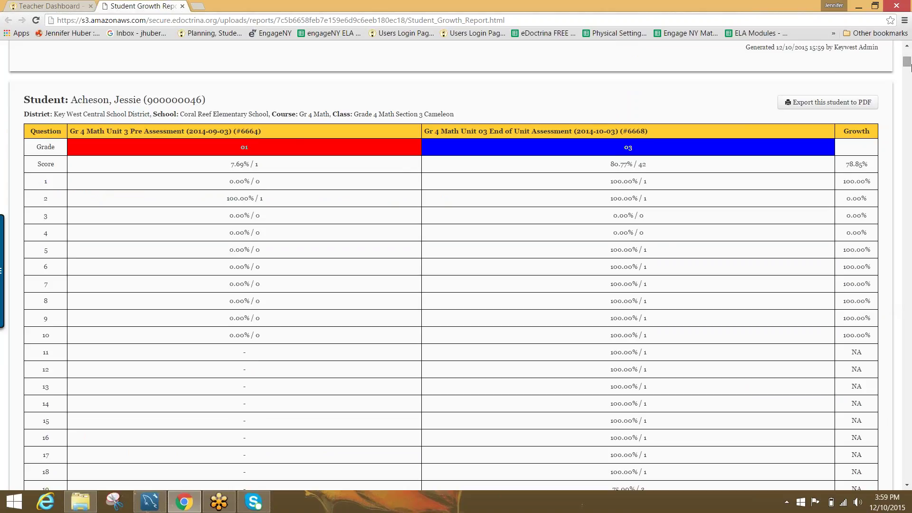
pyautogui.moveTo(907, 64); pyautogui.dragTo(908, 66)
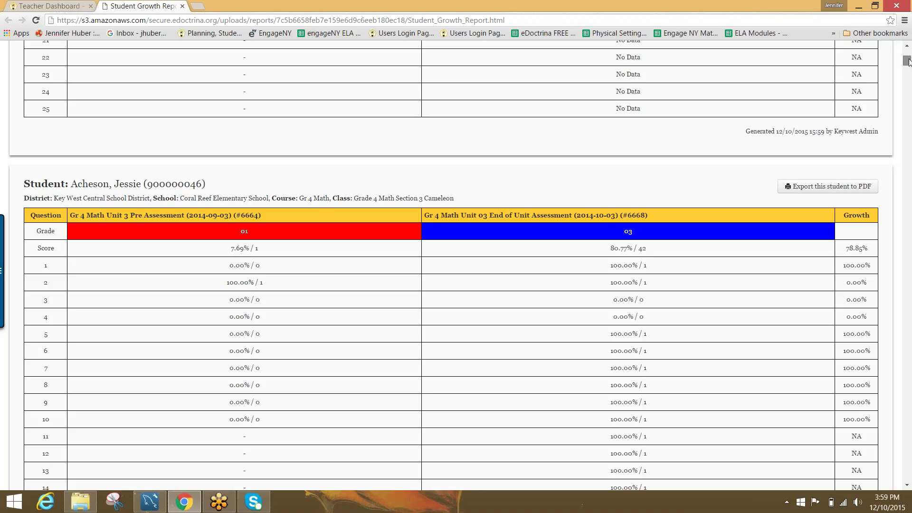
pyautogui.moveTo(908, 60); pyautogui.dragTo(907, 55)
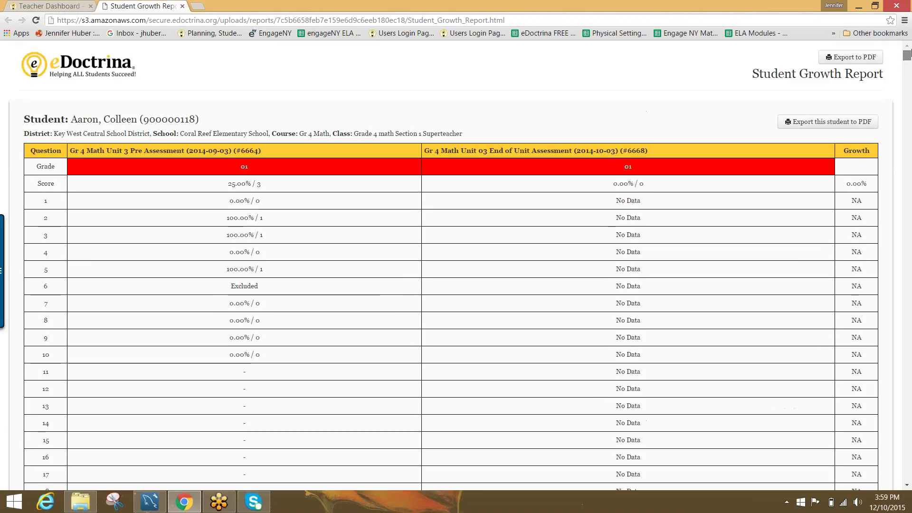
pyautogui.click(184, 7)
pyautogui.click(546, 283)
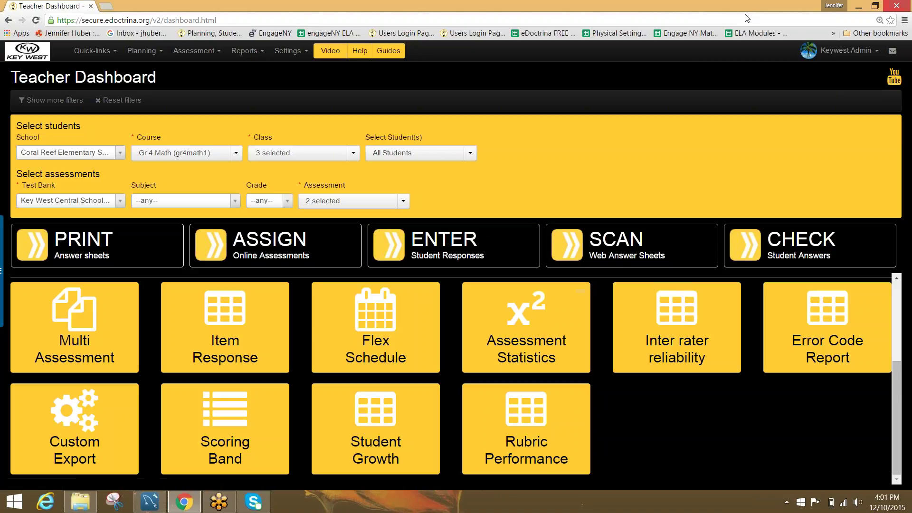
pyautogui.click(814, 198)
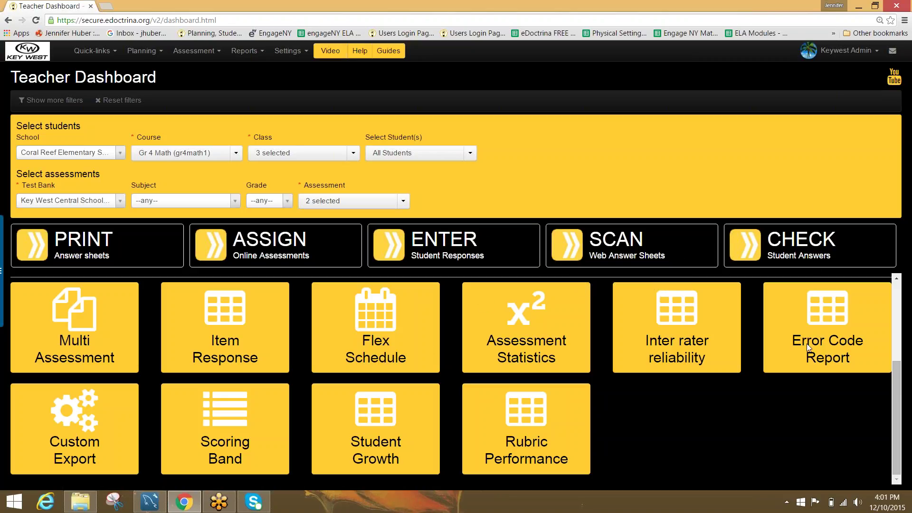